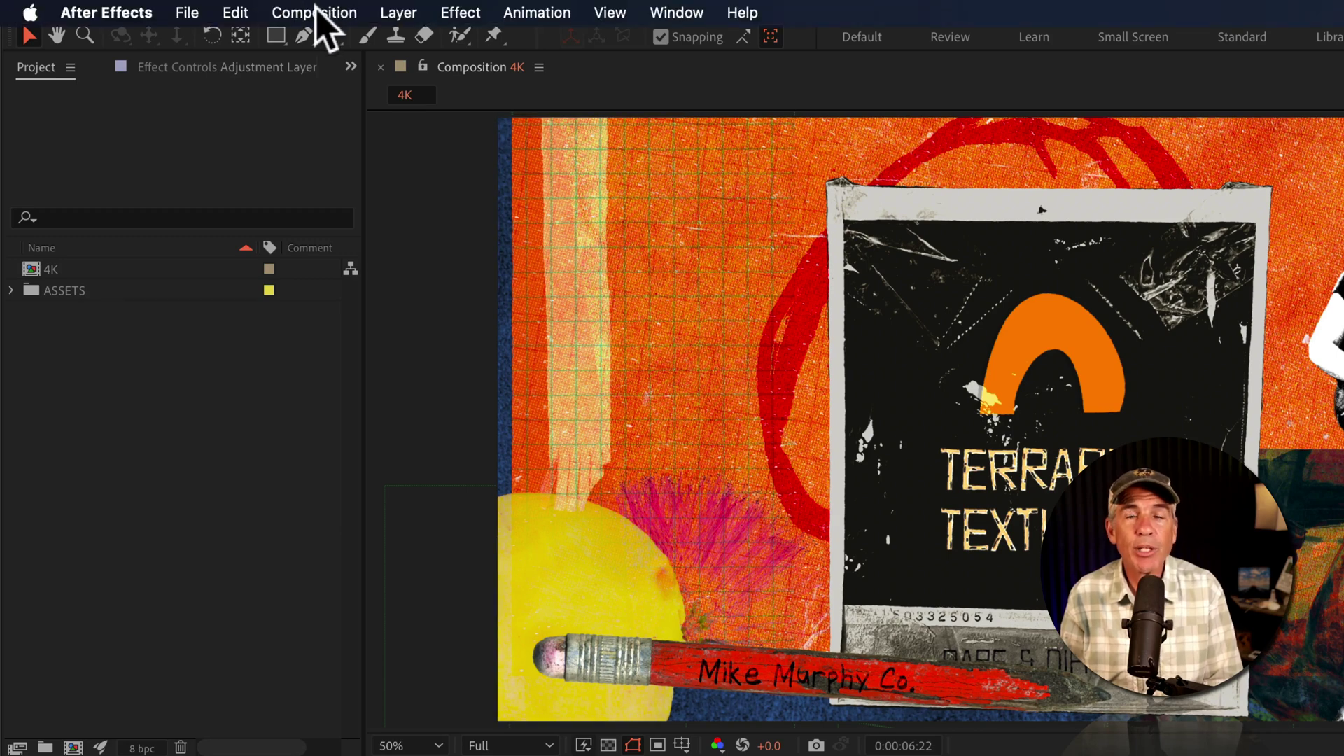
- Open the 4K composition's settings and view the available size presets
left_click(314, 13)
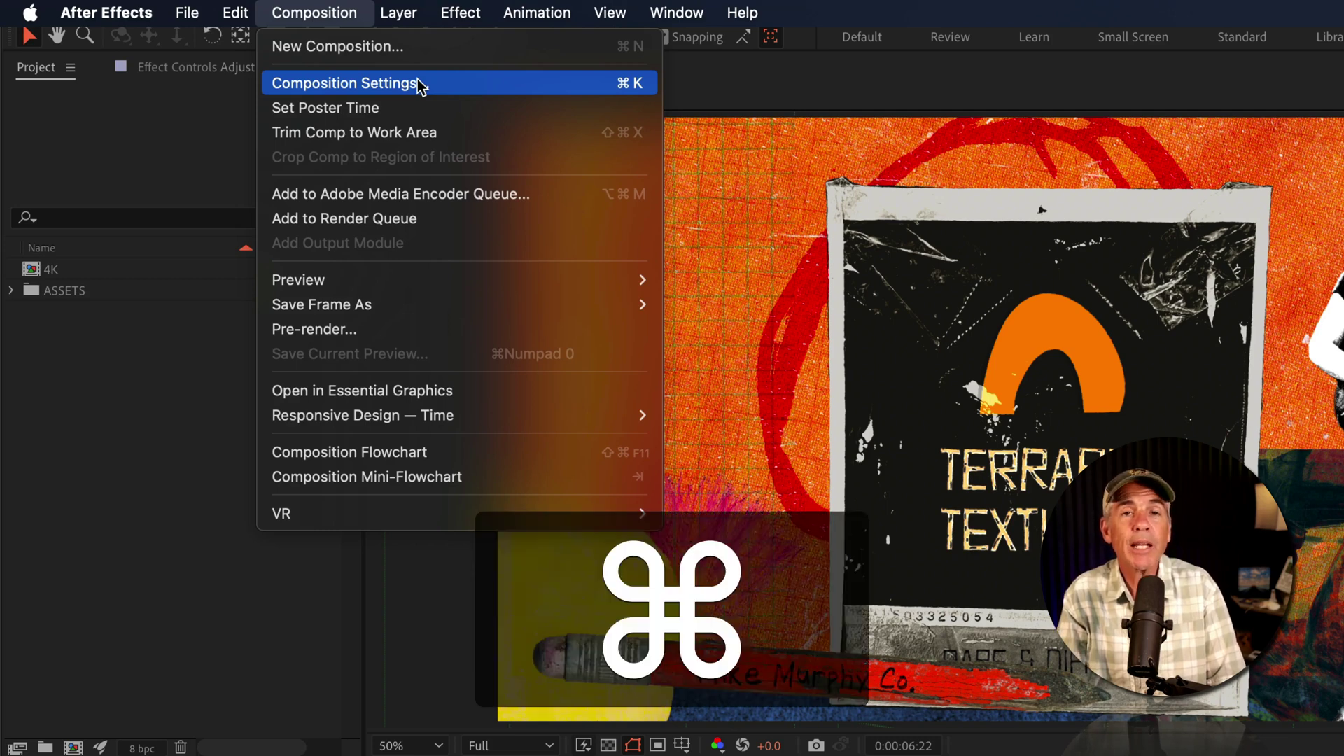
key("super+k")
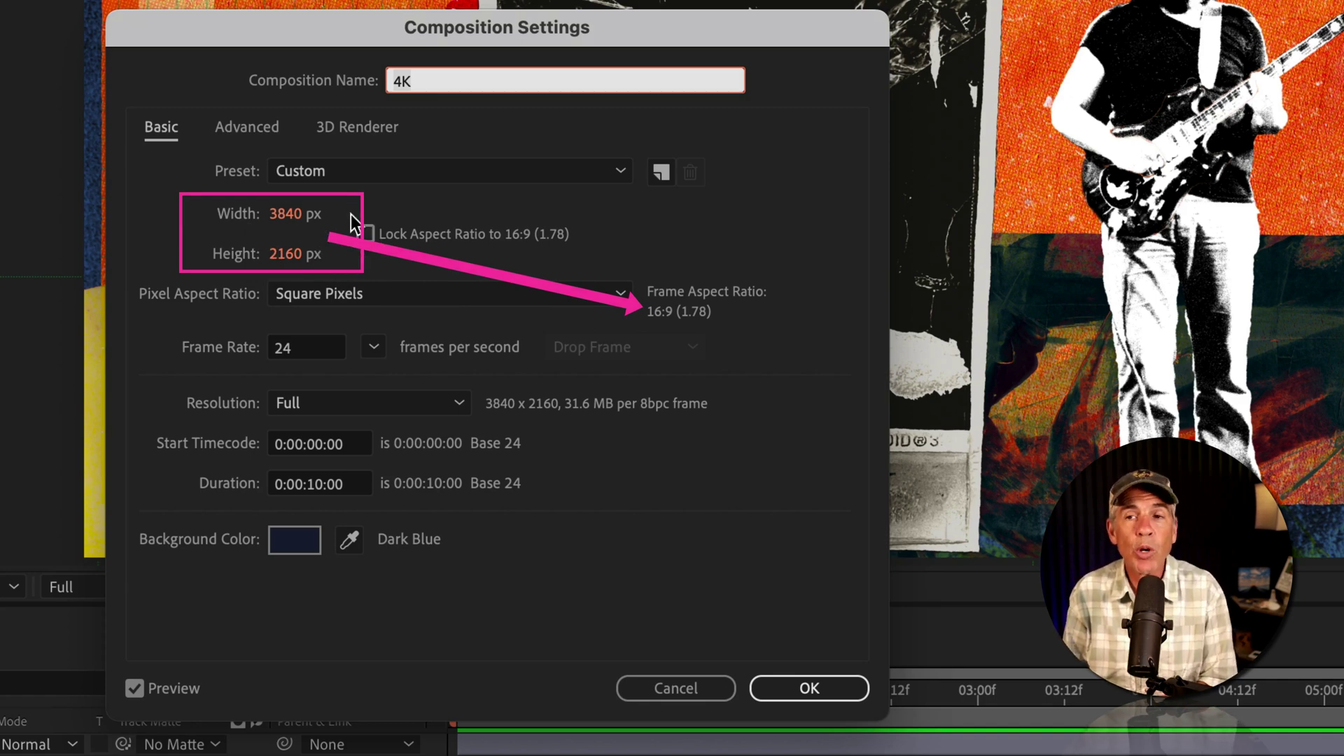
left_click(420, 175)
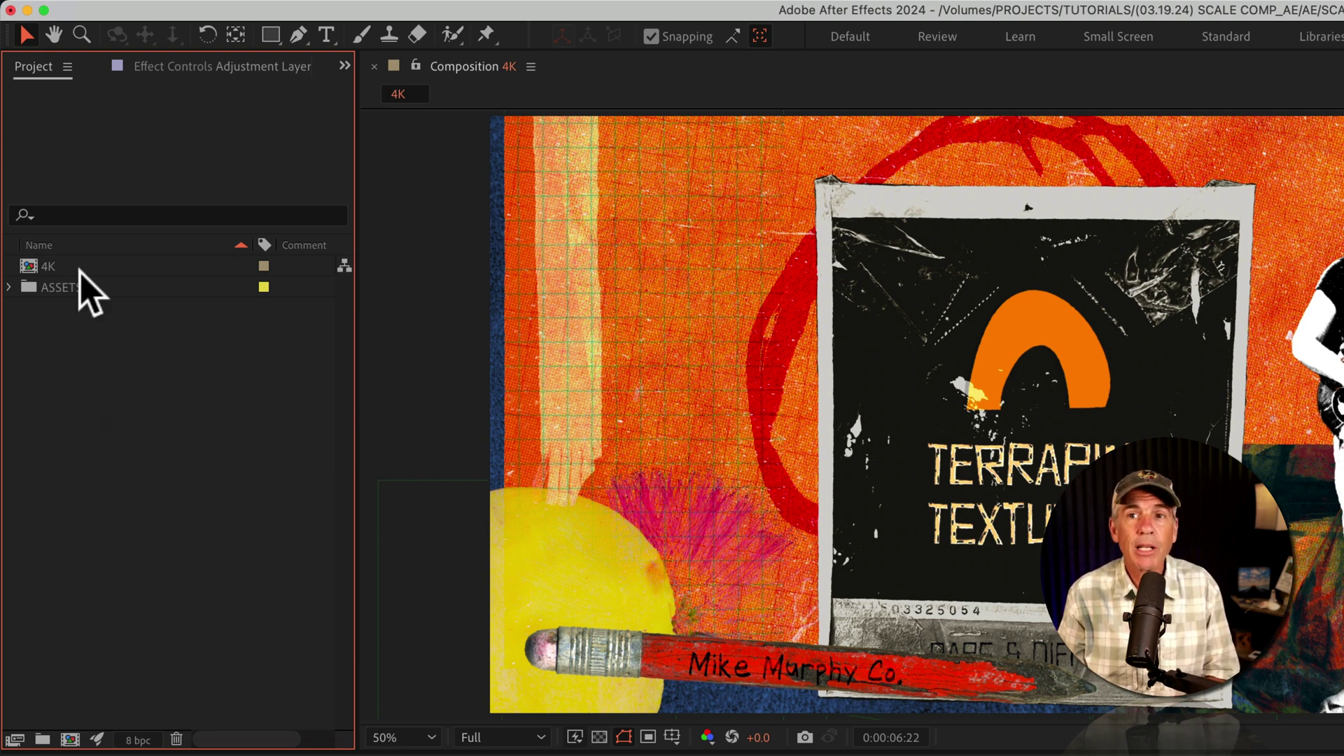
- Duplicate the 4K composition and name the copy '1080p'
left_click(79, 271)
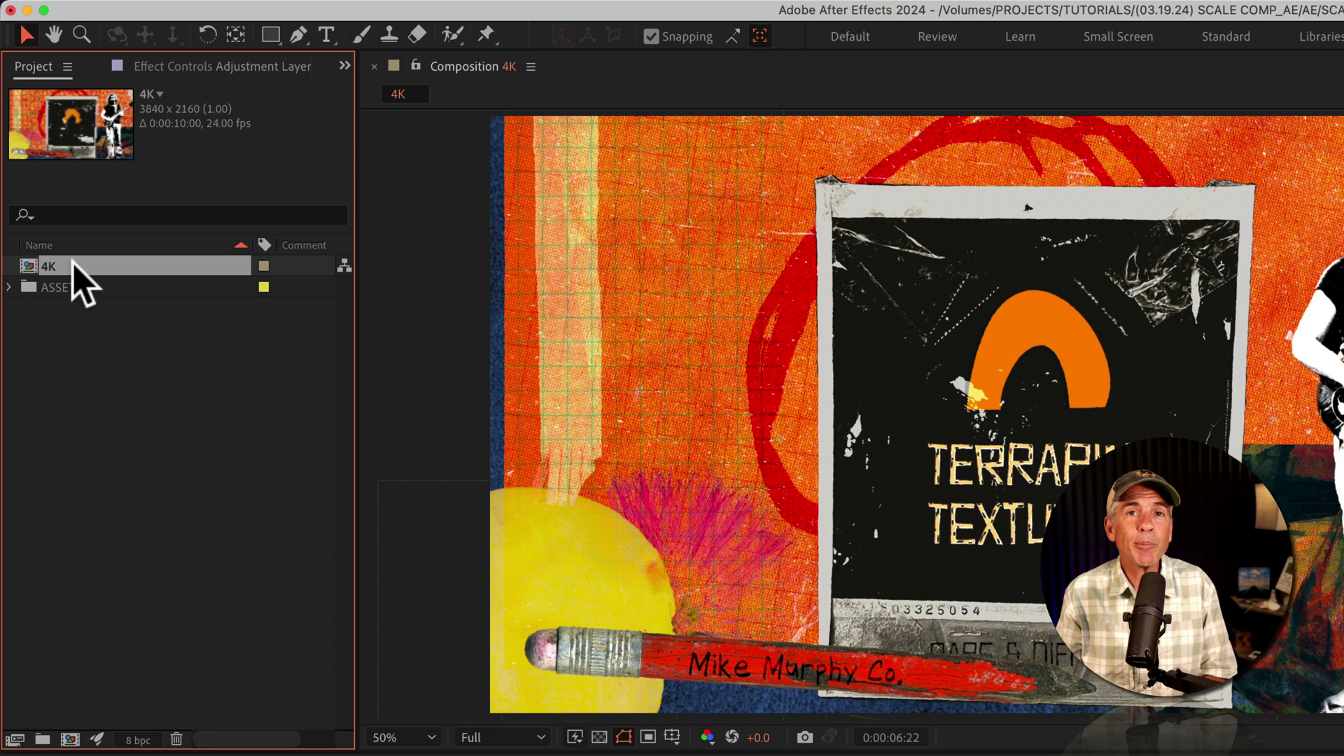
mouse_move(199, 5)
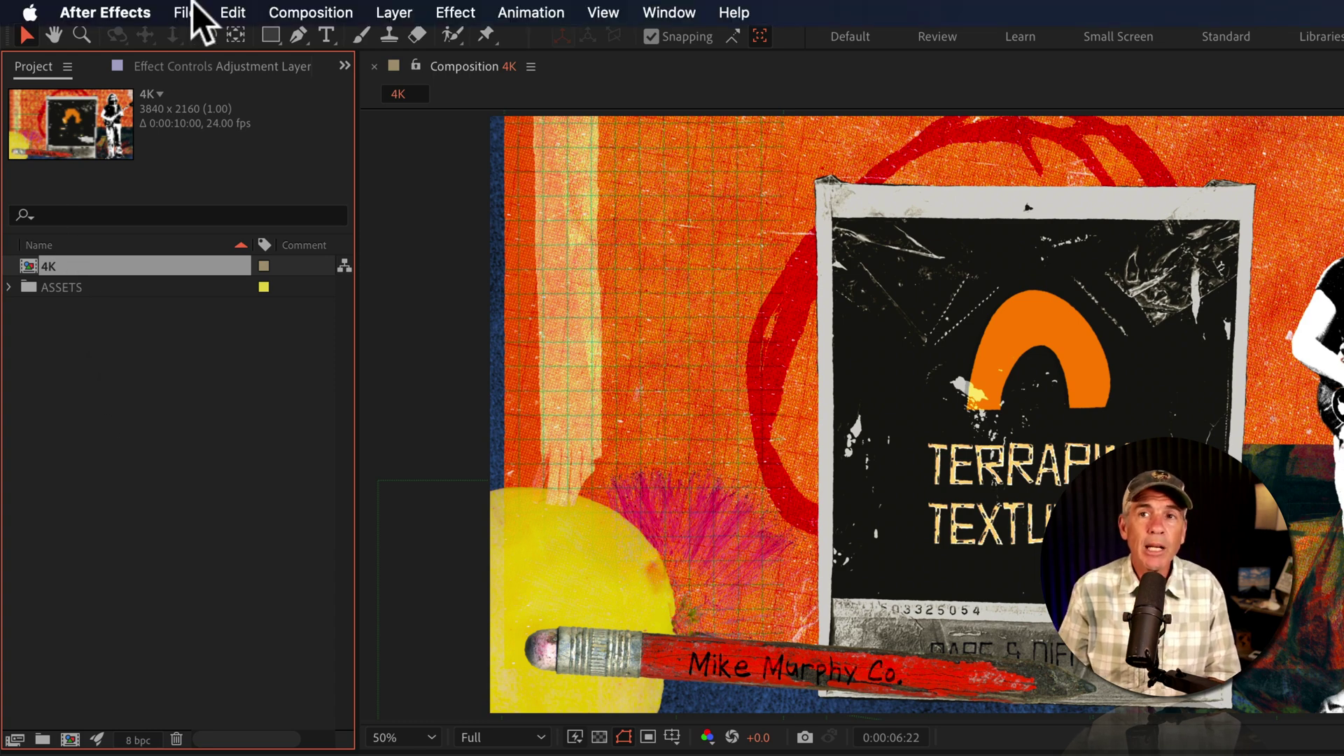
left_click(233, 13)
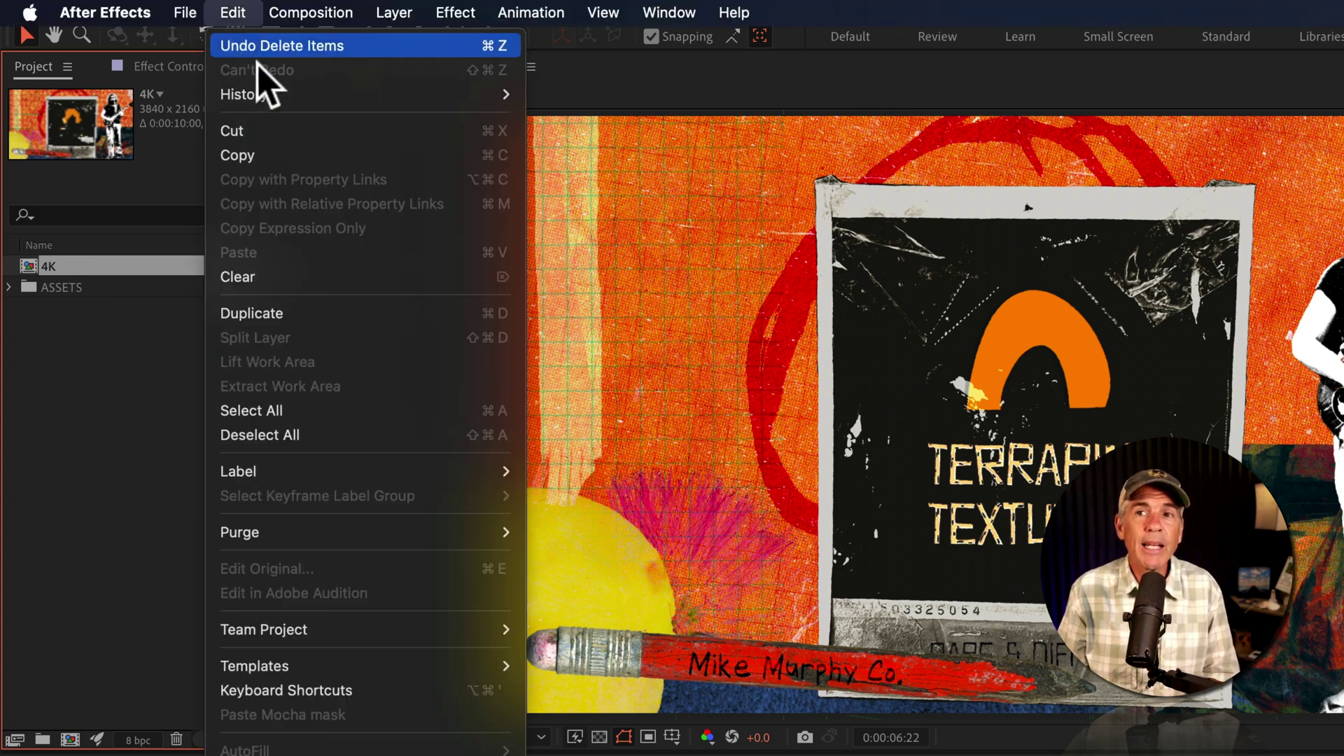
left_click(350, 317)
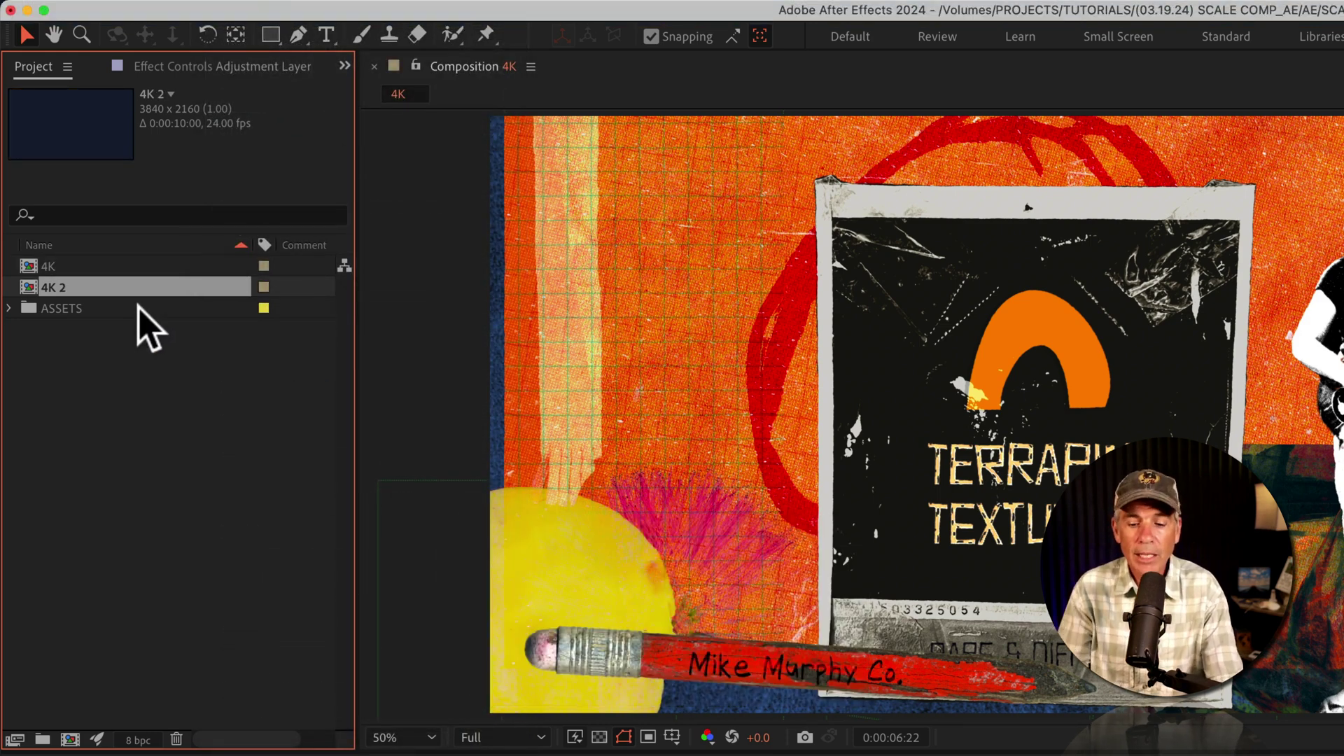
key("Return")
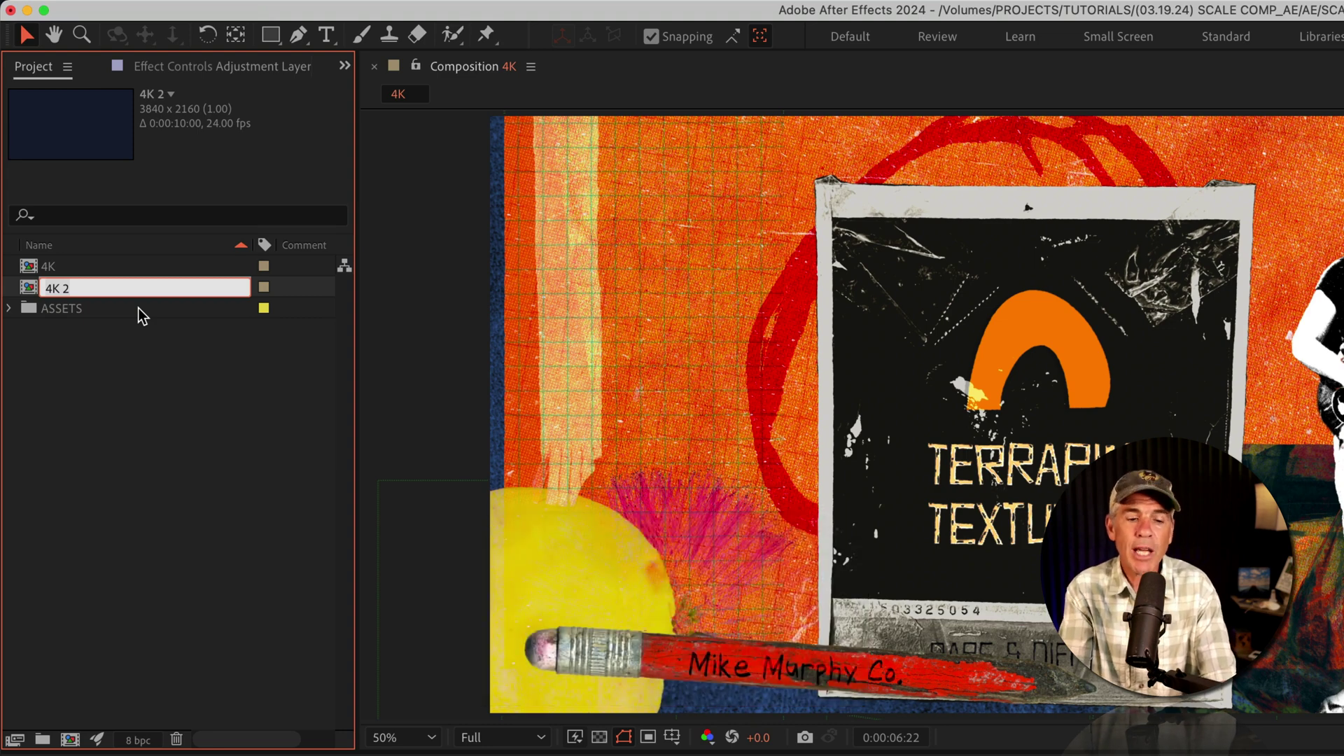
type("1080p")
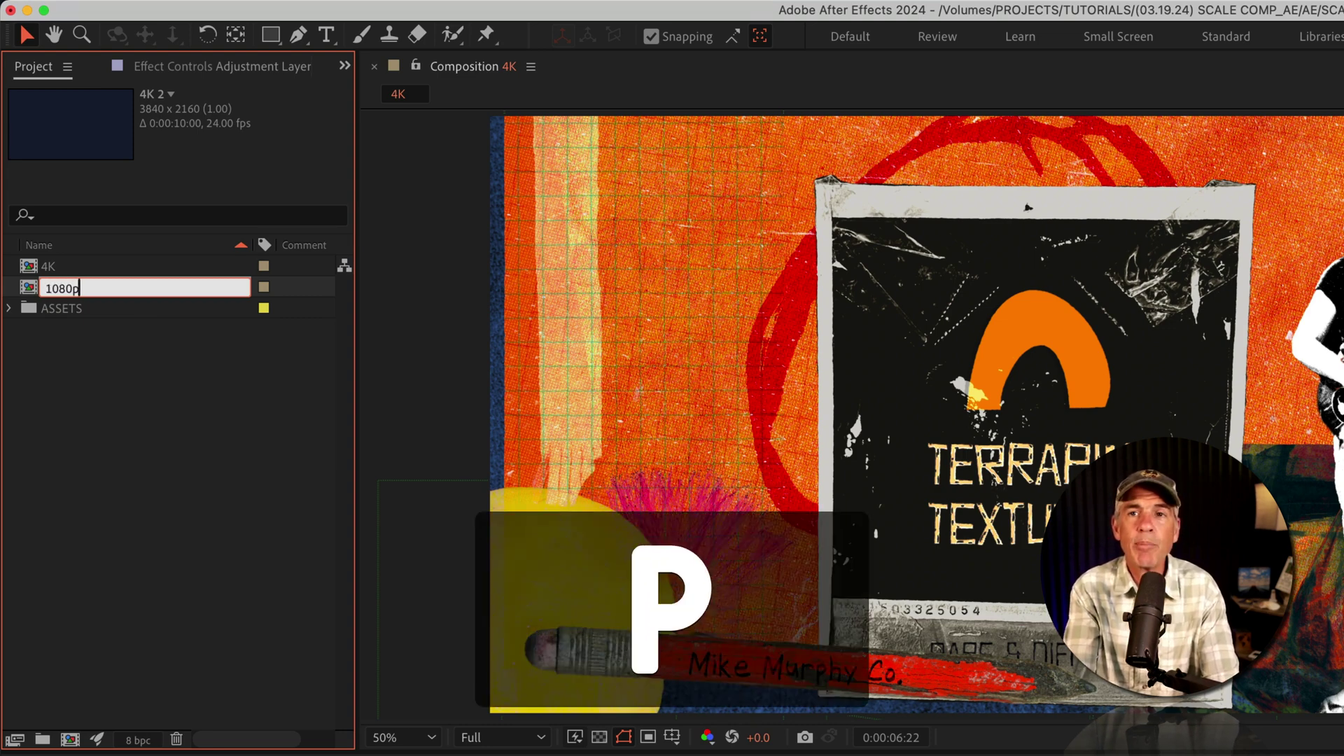
key("Return")
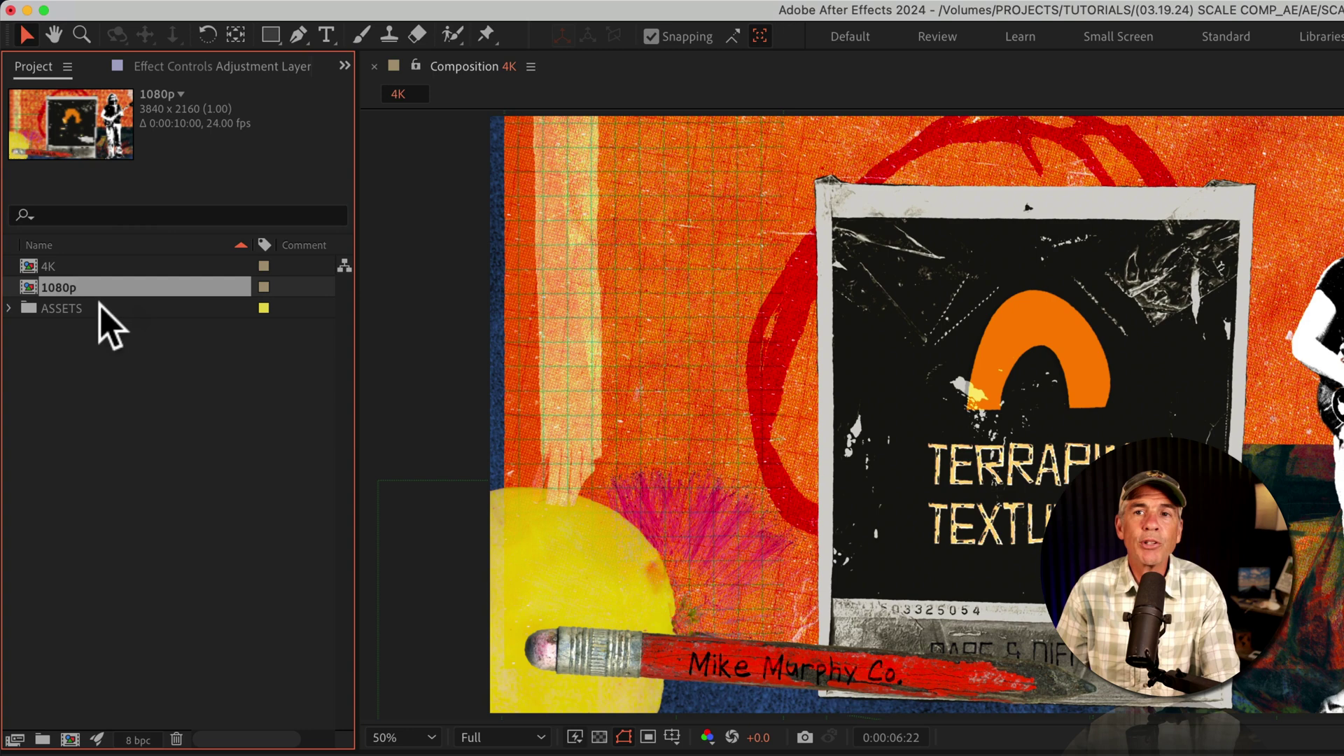
- Open the 1080p composition in the viewer and timeline from the Project panel
double_click(64, 290)
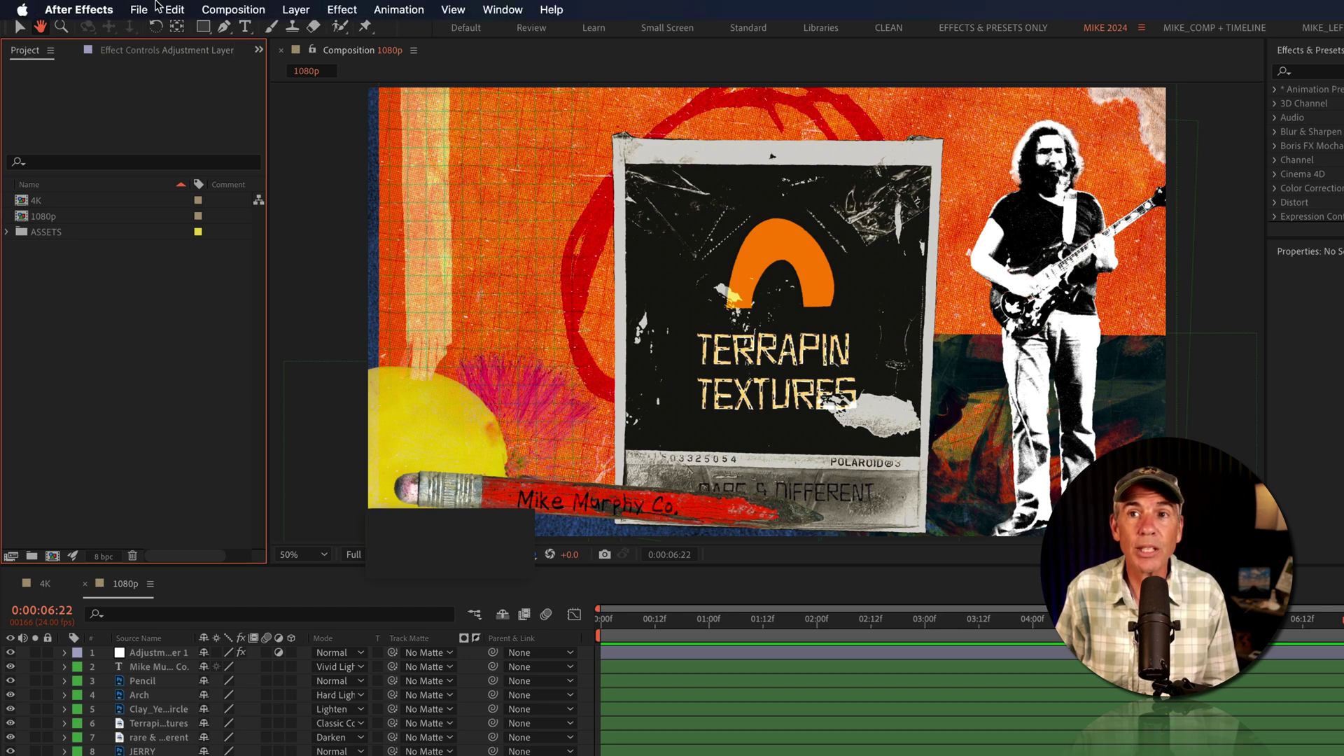
- Run Scale Composition.jsx from File > Scripts and select its scale factor field
left_click(140, 10)
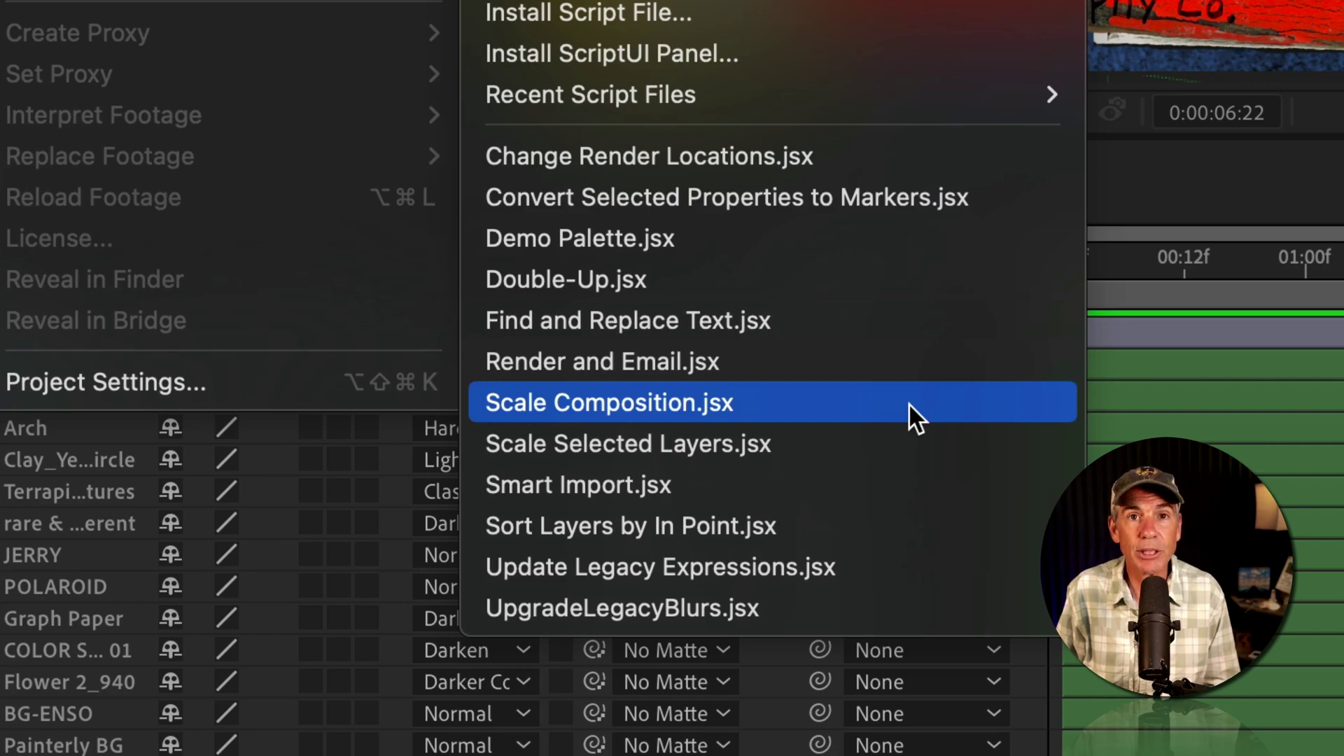
left_click(909, 403)
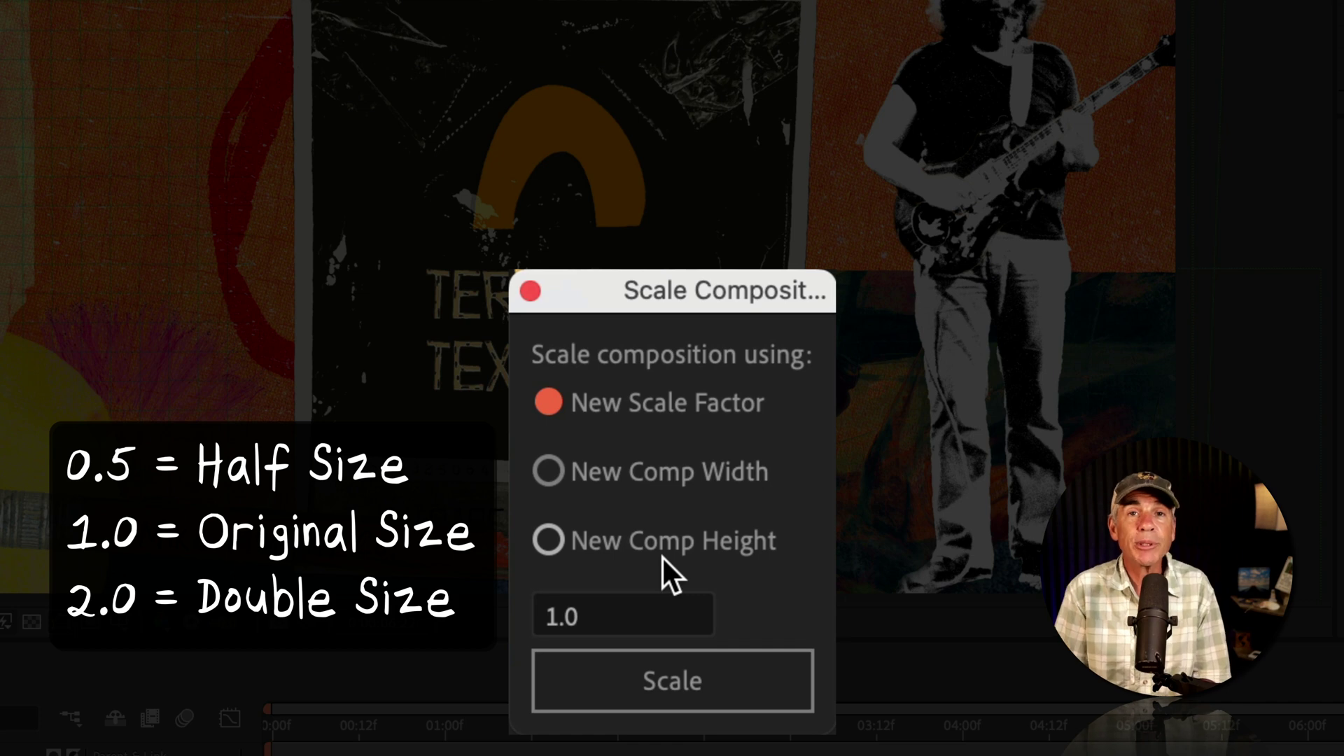
left_click(631, 595)
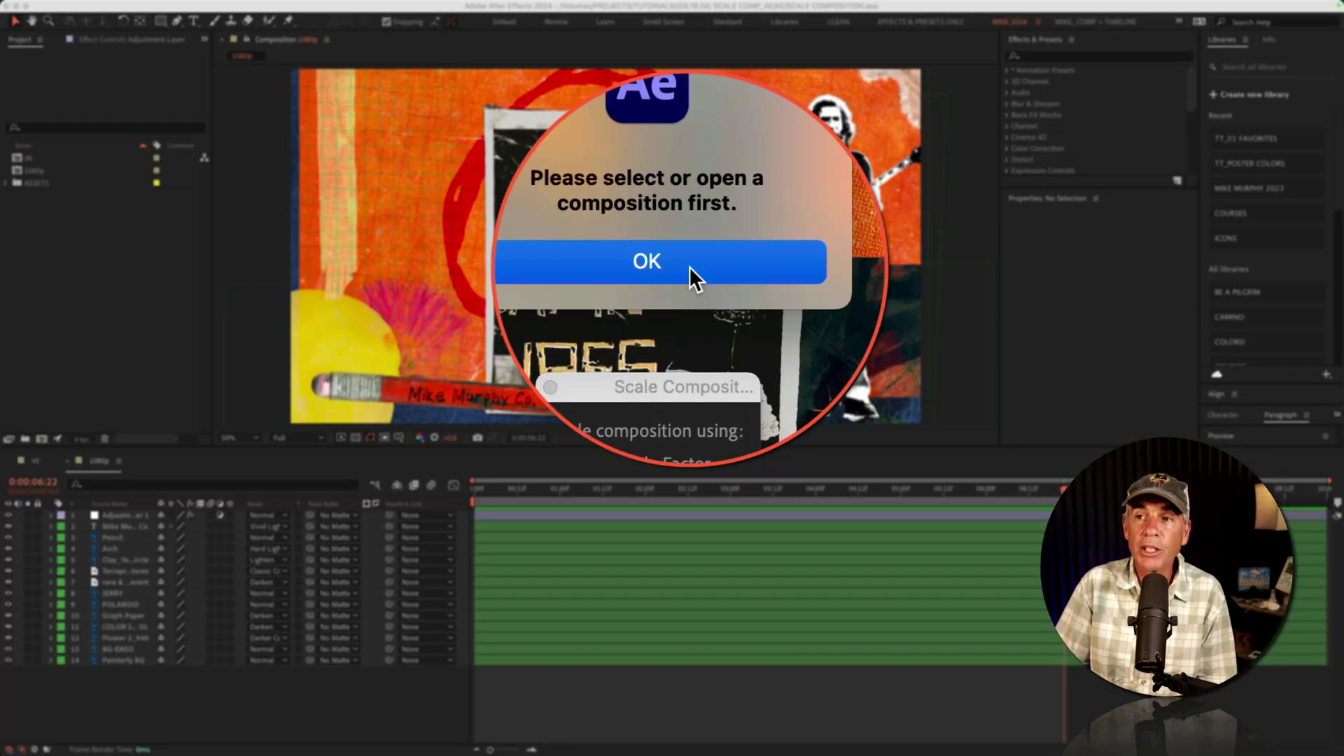
- Dismiss the no-composition warning, select the 1080p comp, and enter a scale factor starting '1.'
left_click(689, 270)
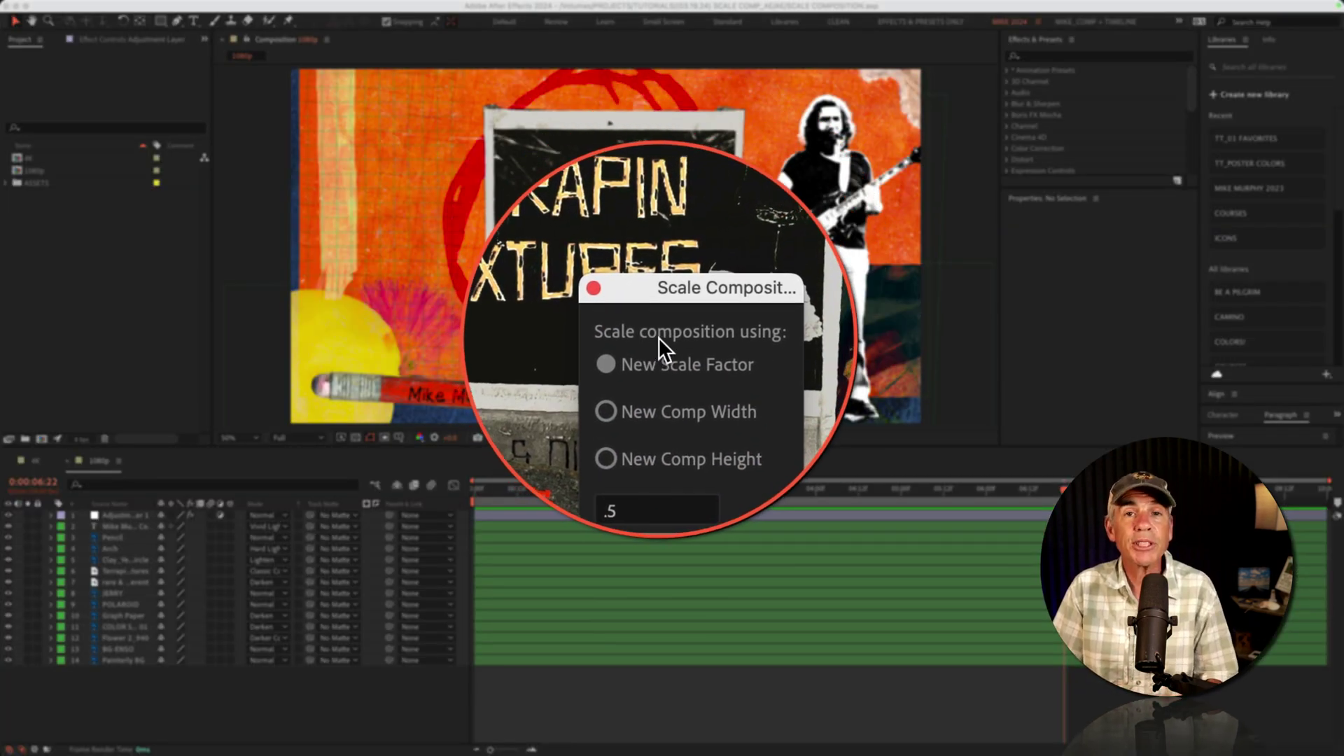
key("super+a")
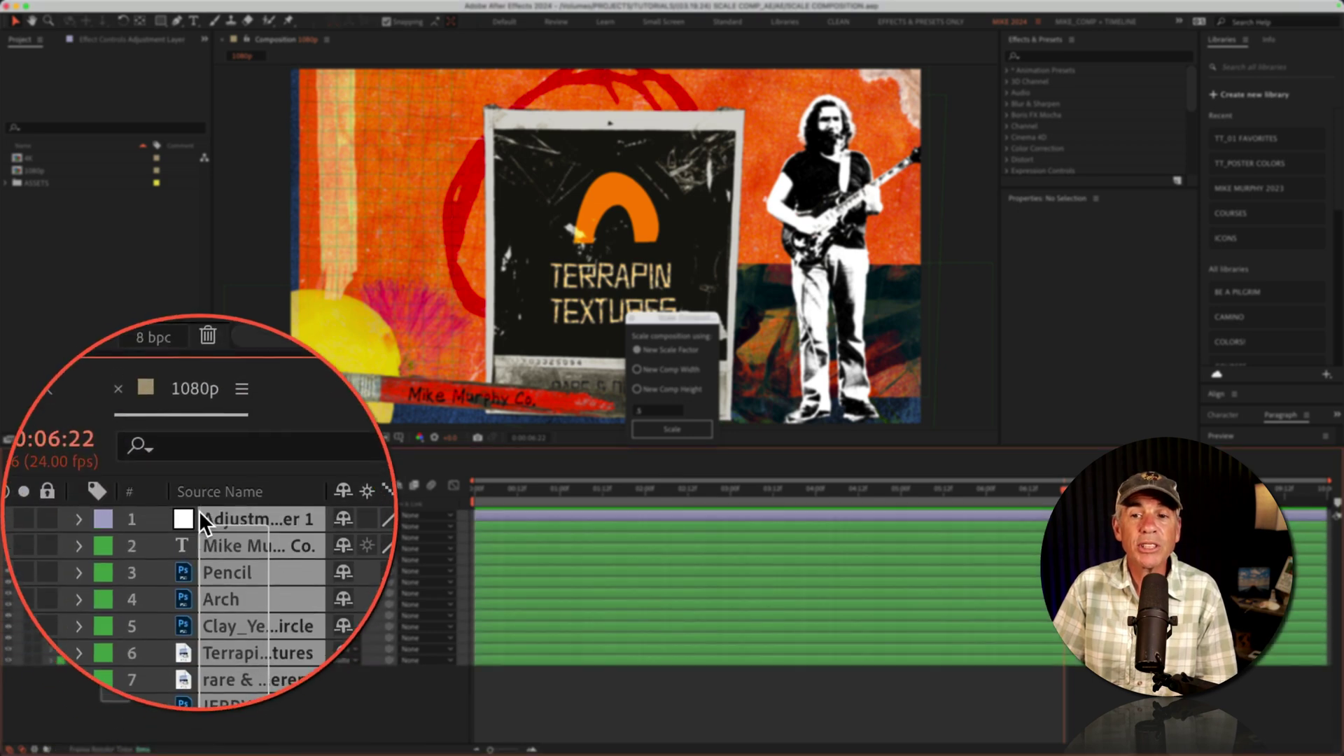
left_click(199, 627)
left_click(94, 198)
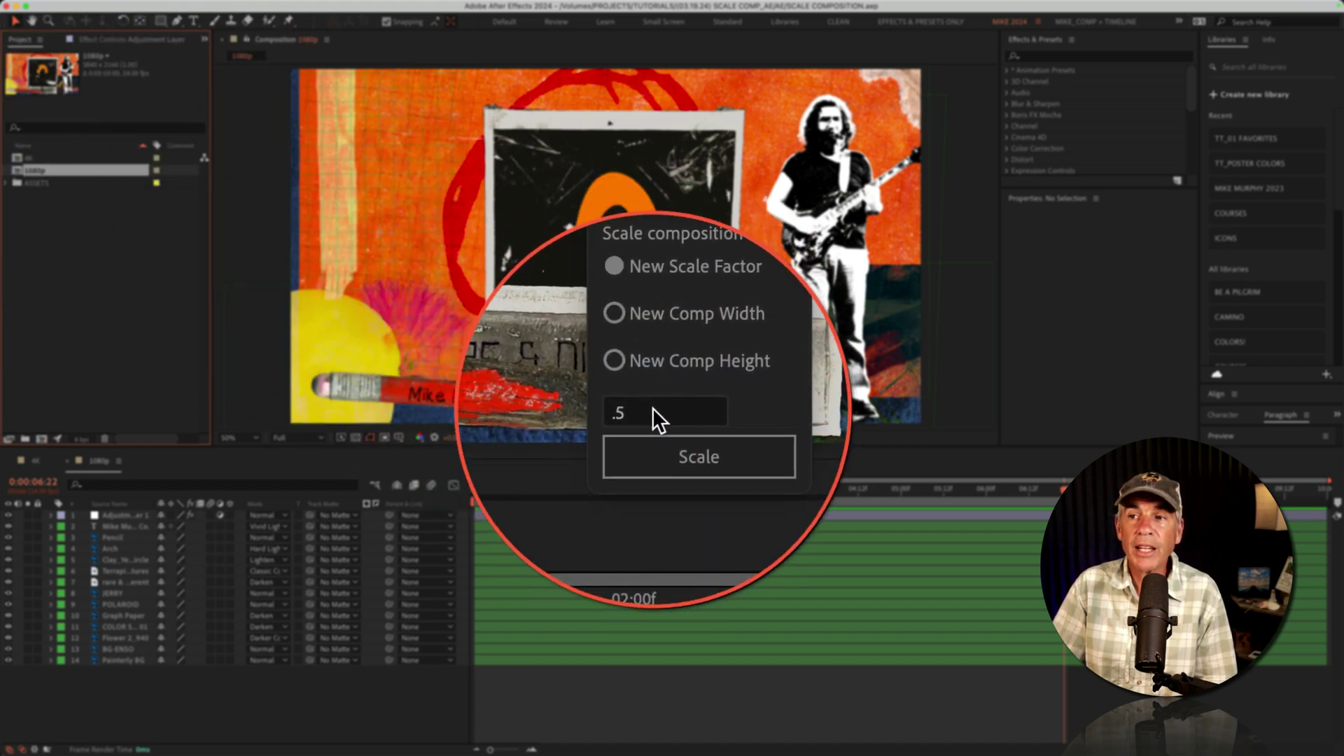
type("1")
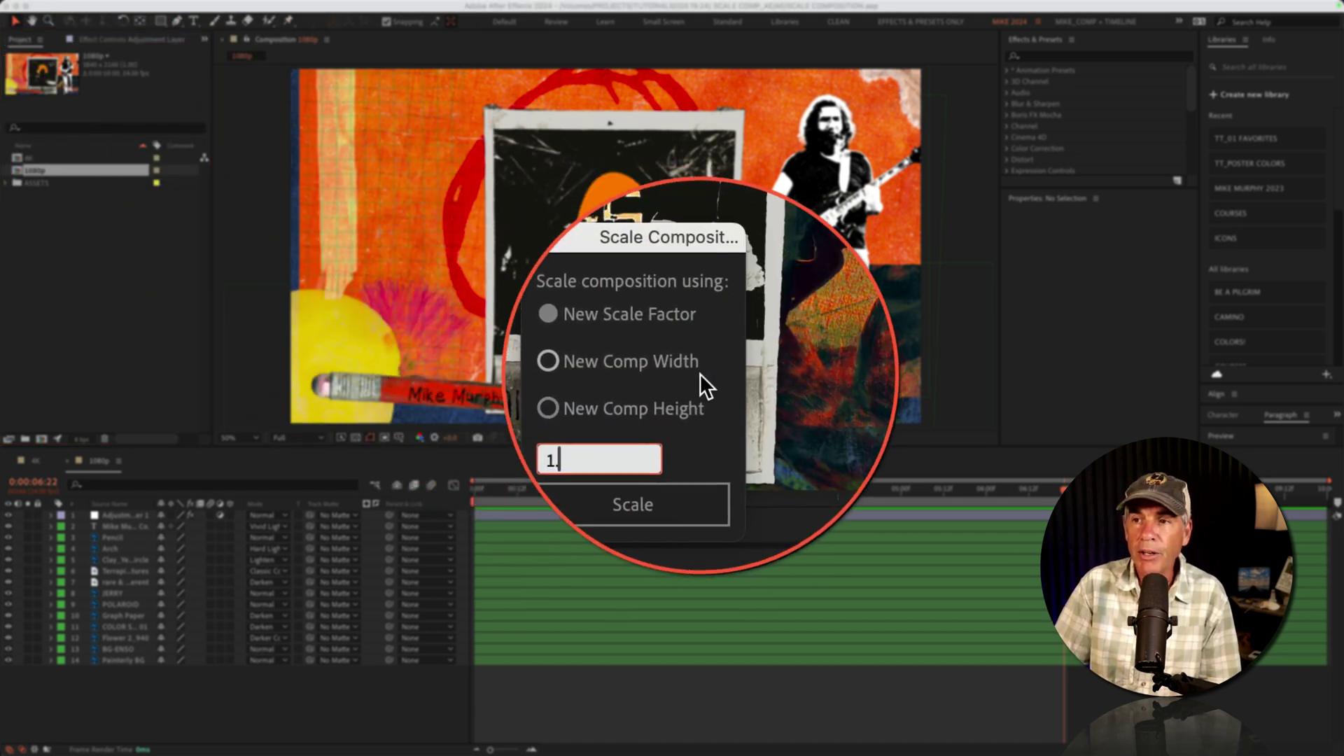
type(".")
key("Return")
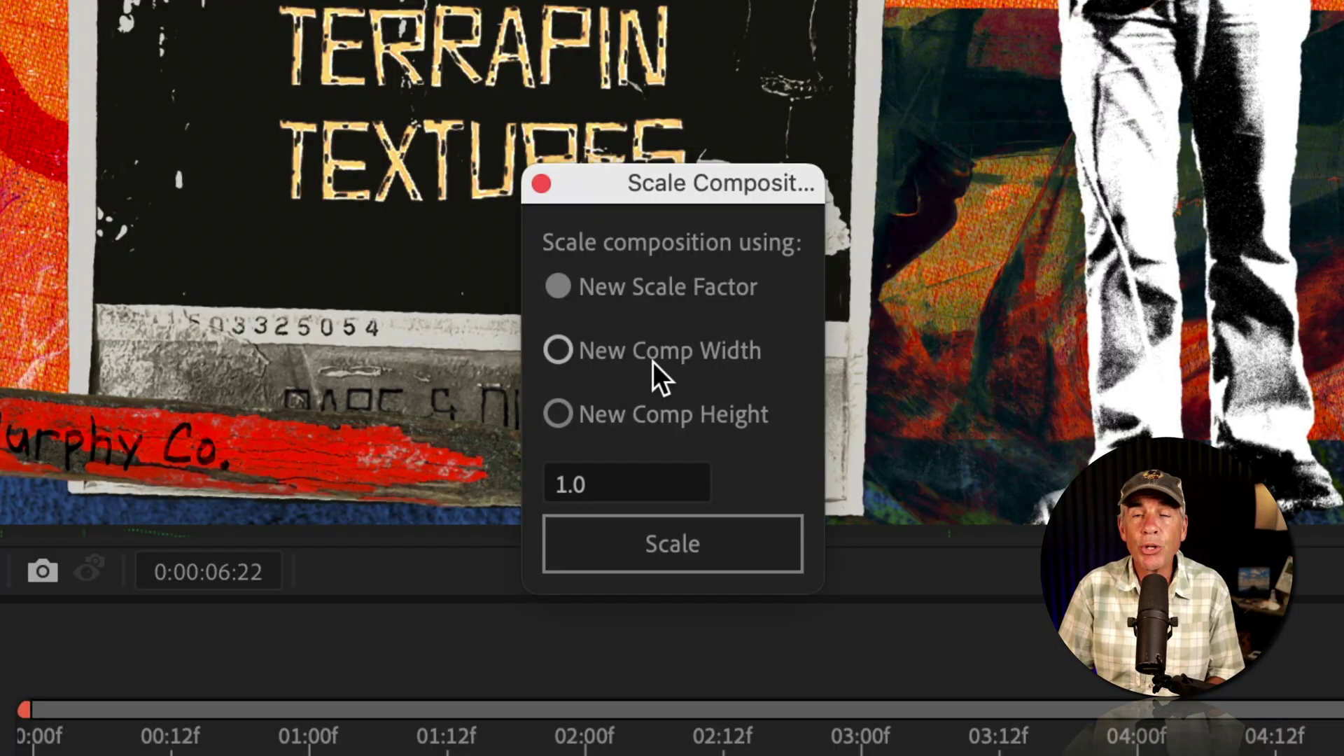
- Set the Scale Composition script to New Comp Width 1920, after trying height and factor modes
left_click(652, 362)
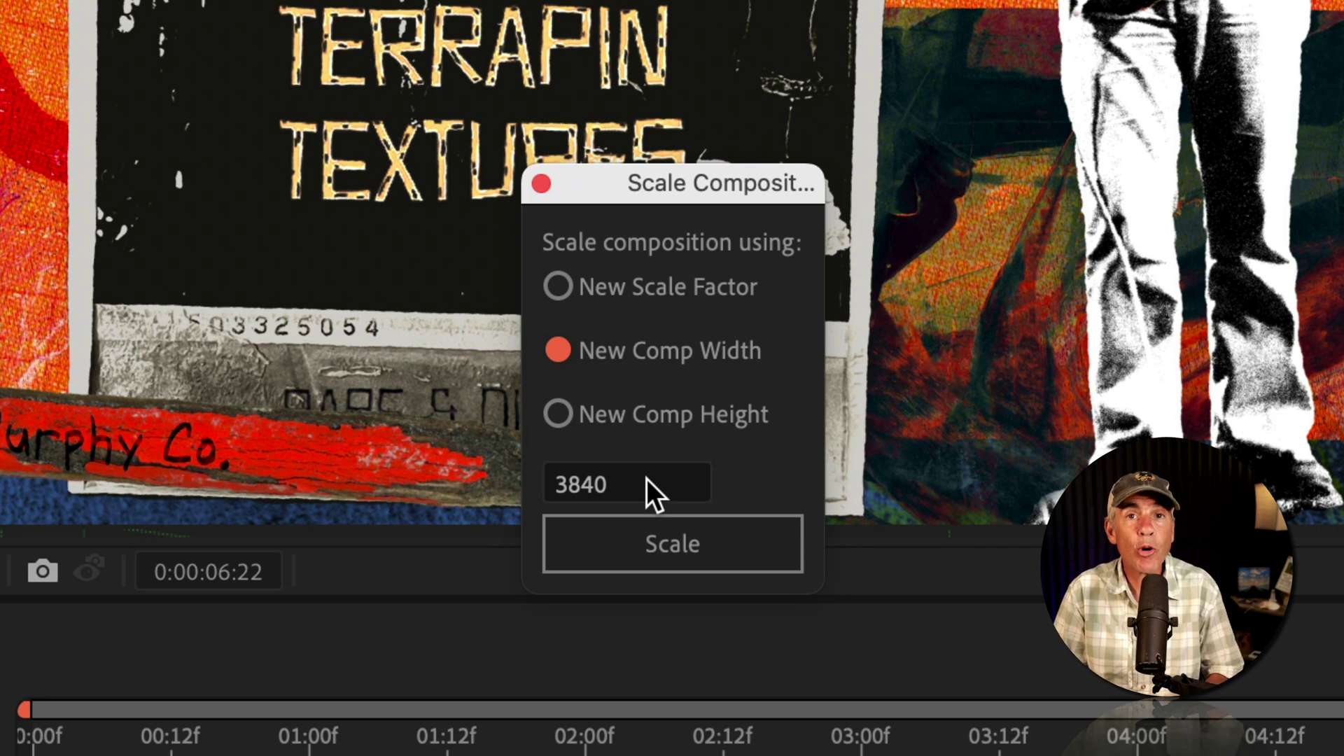
left_click(666, 417)
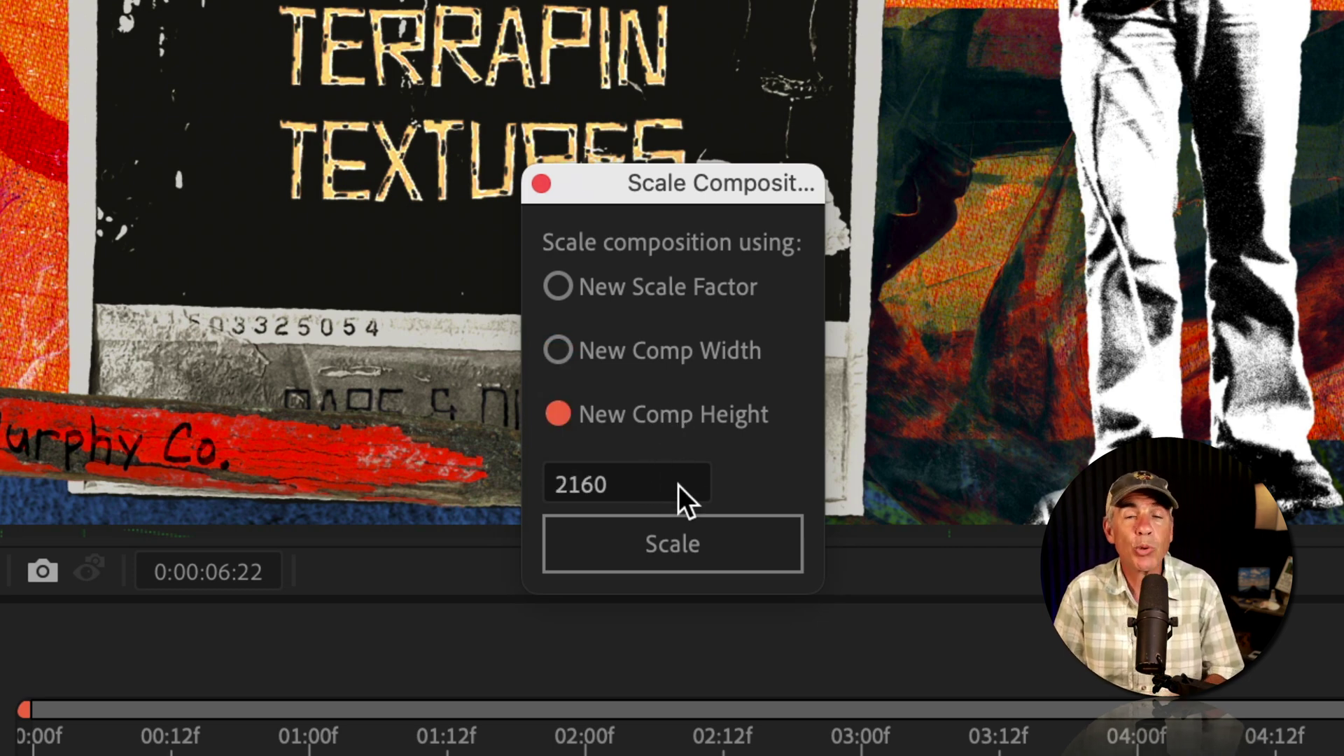
left_click(696, 353)
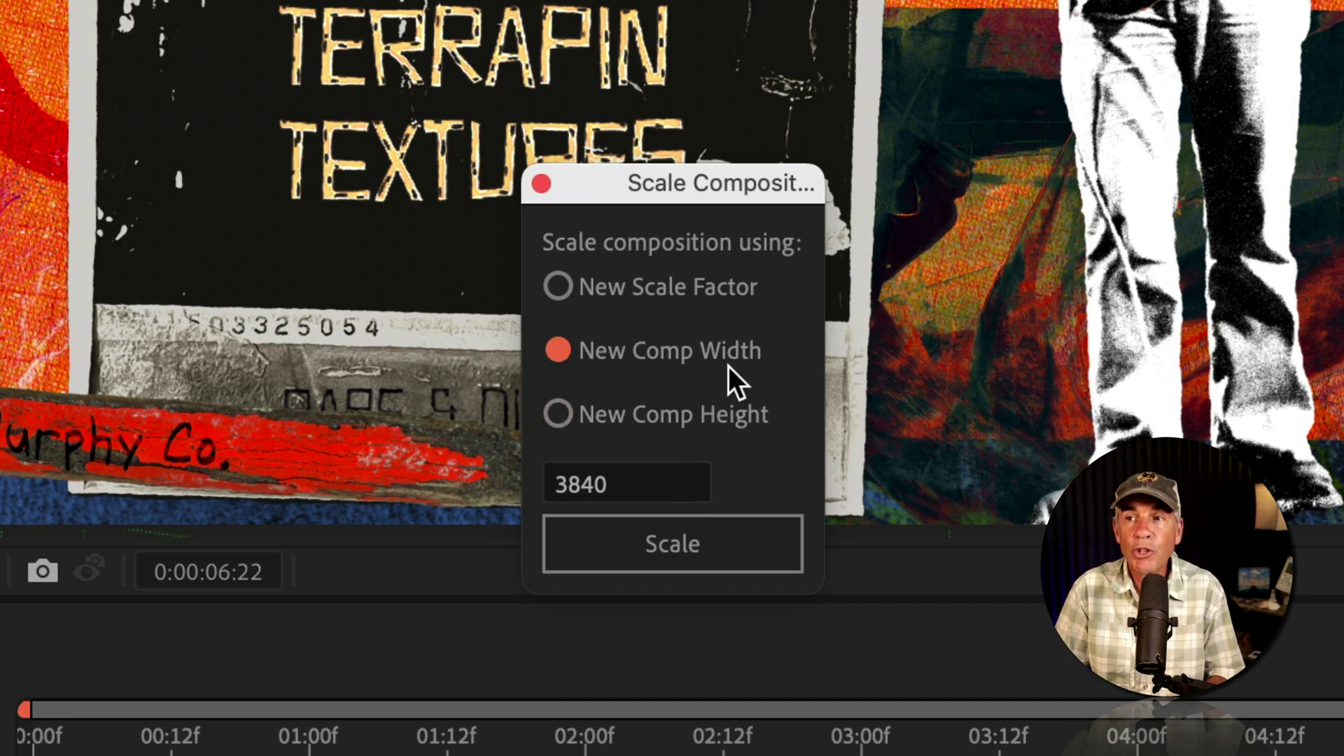
left_click_drag(693, 481, 495, 480)
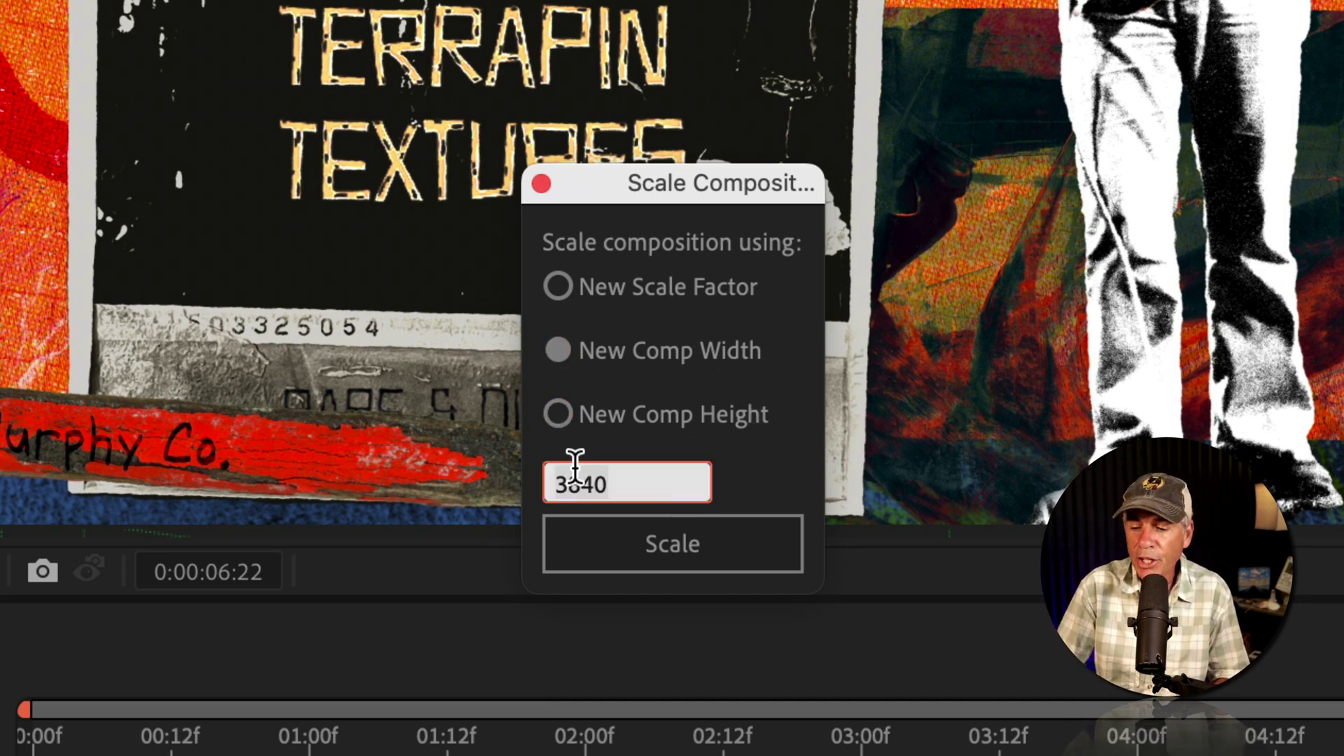
type("1920")
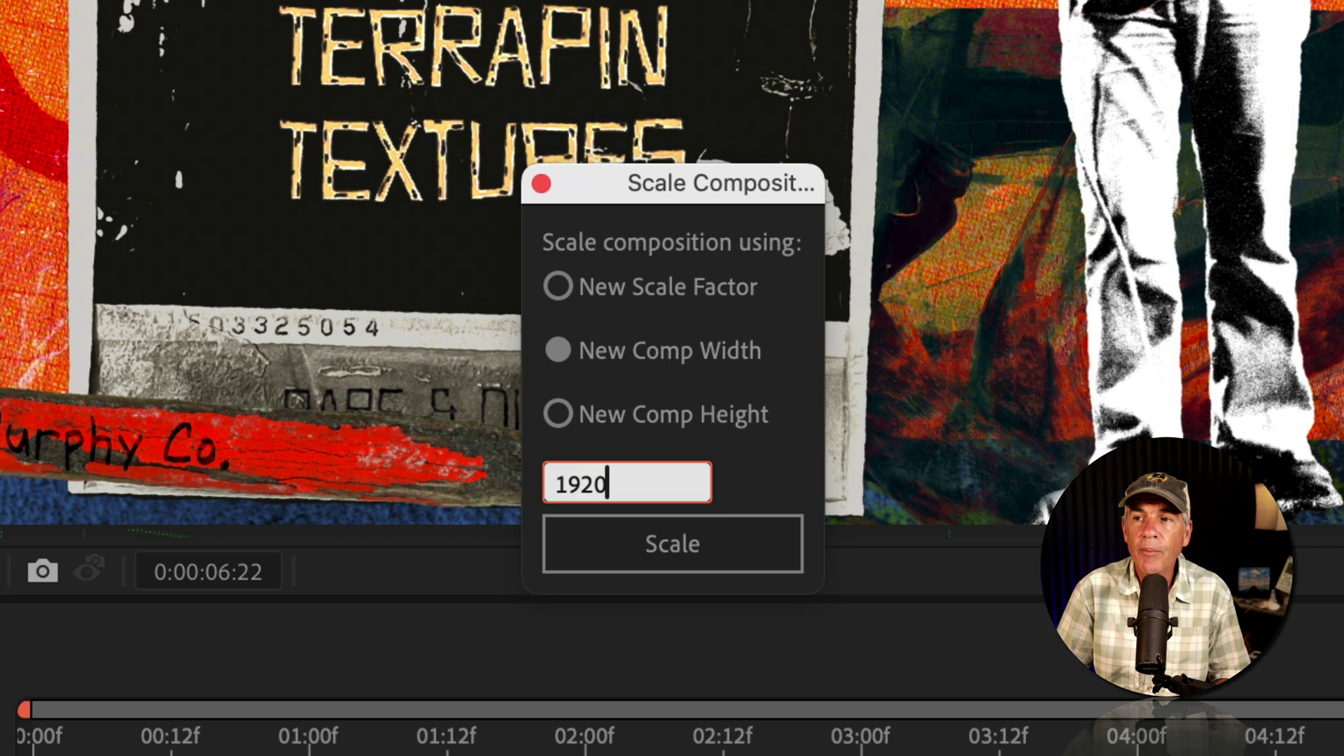
key("Tab")
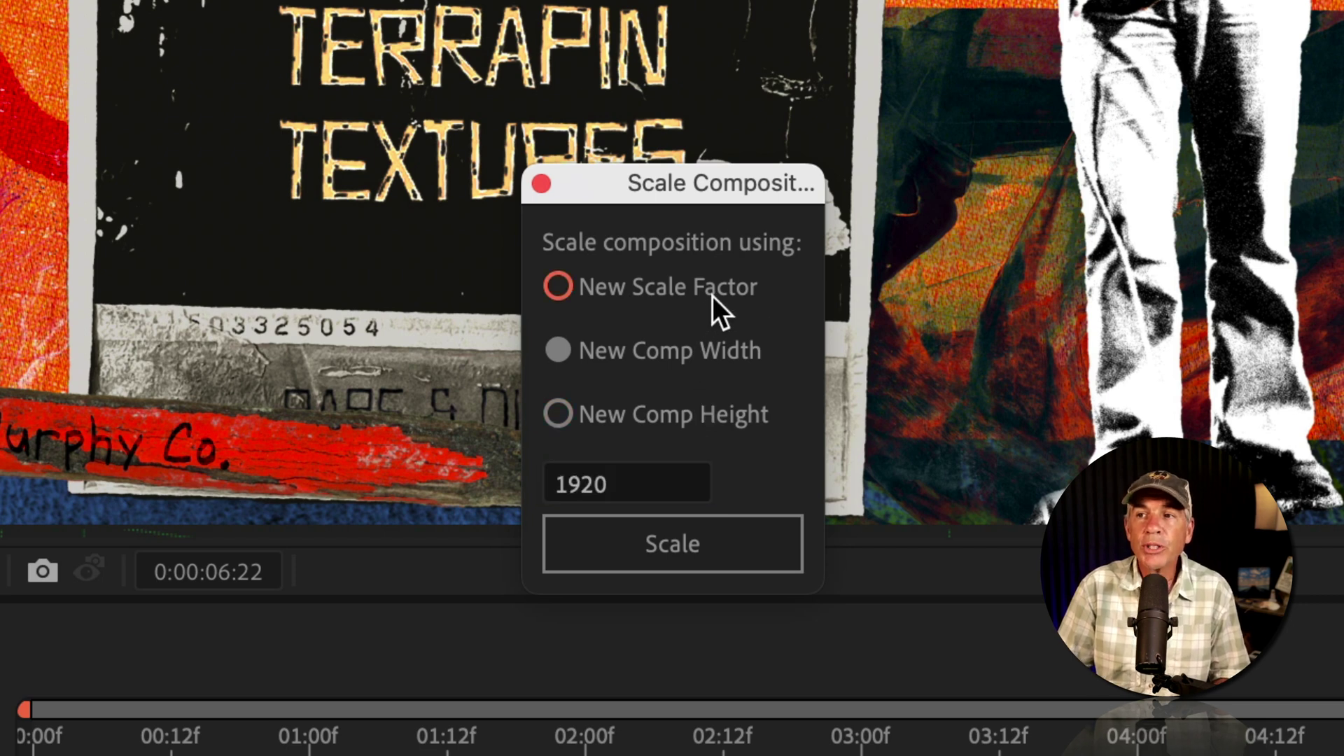
left_click(712, 295)
type("0.5")
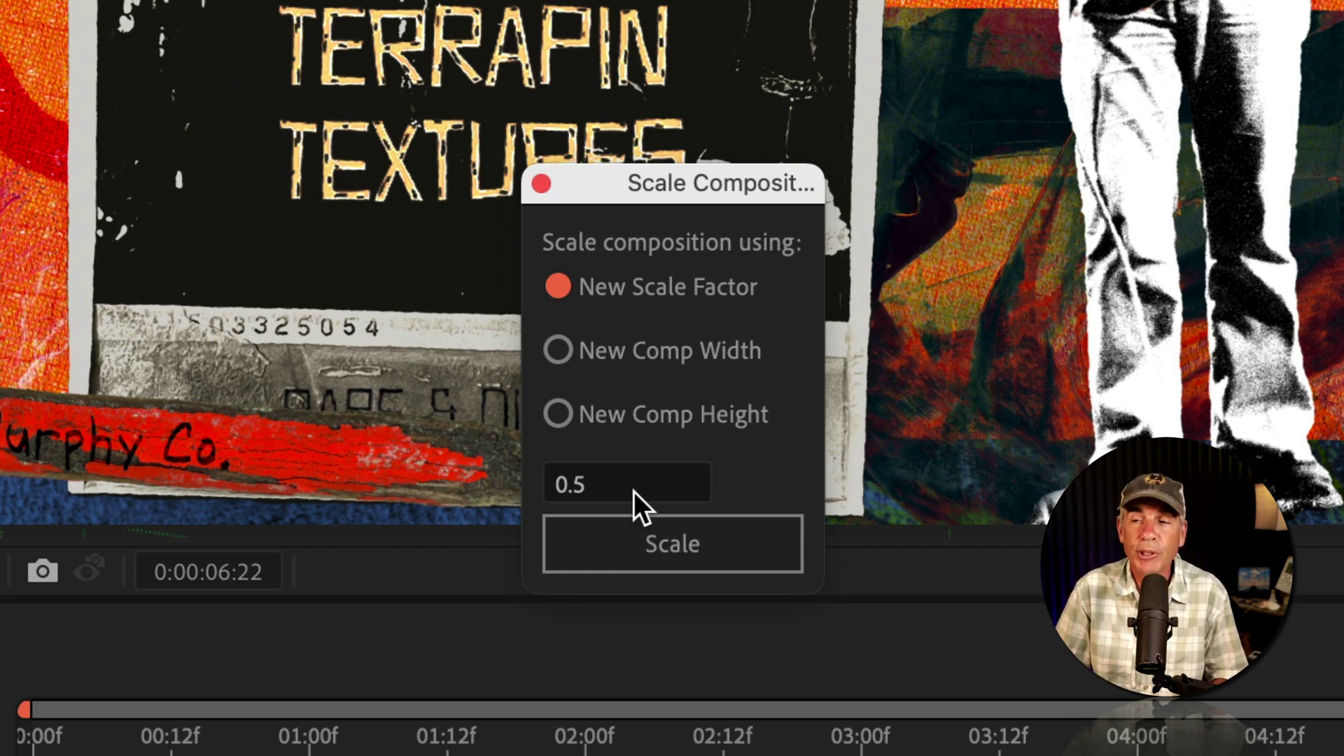
left_click(594, 418)
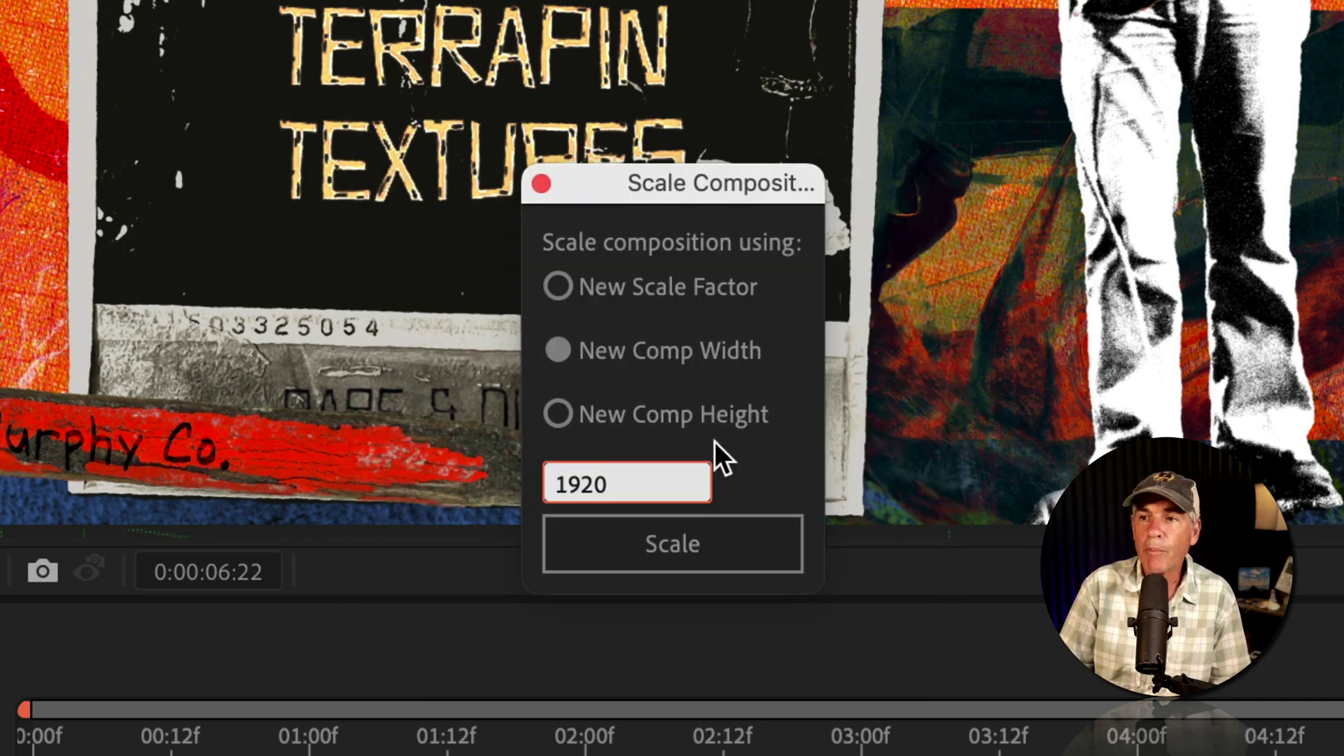
left_click(714, 433)
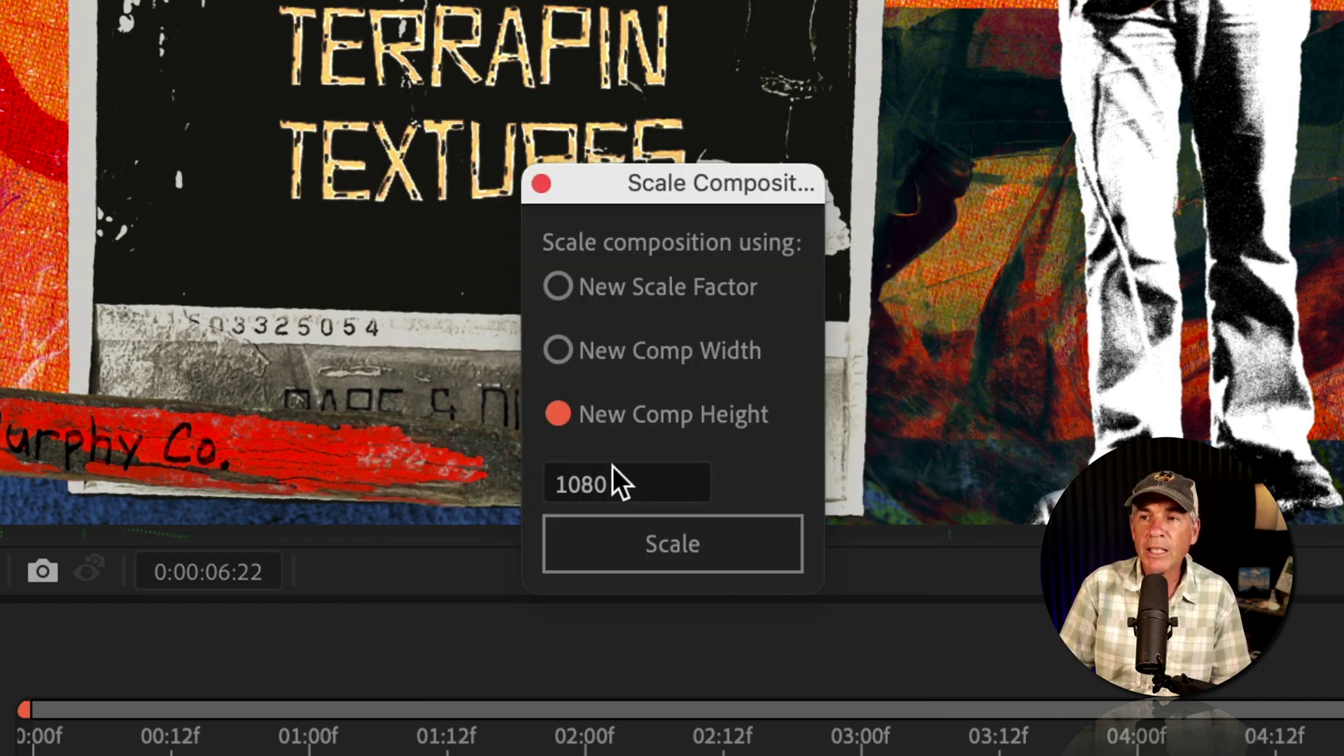
left_click(621, 354)
- Scale the 1080p comp, zoom to 50%, and verify 1920×1080 at 24 fps in Composition Settings
left_click(675, 545)
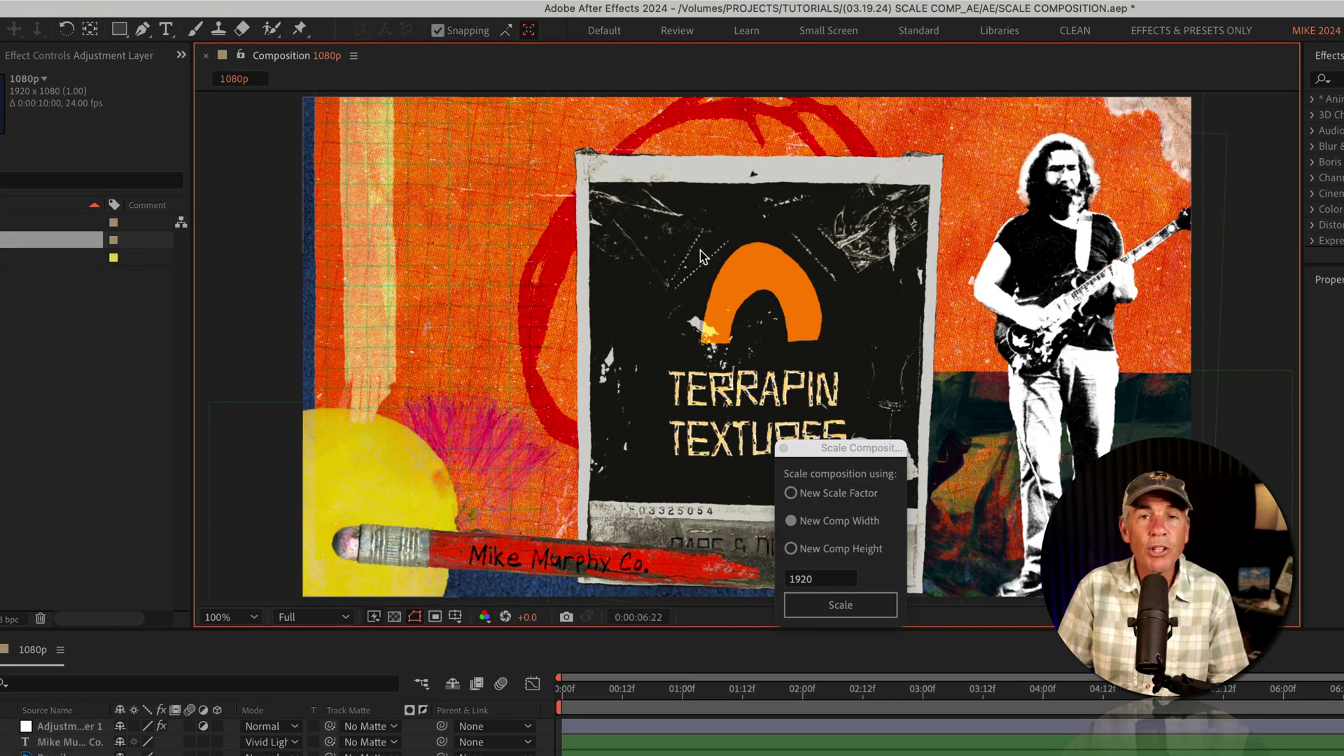
key("comma")
key("comma")
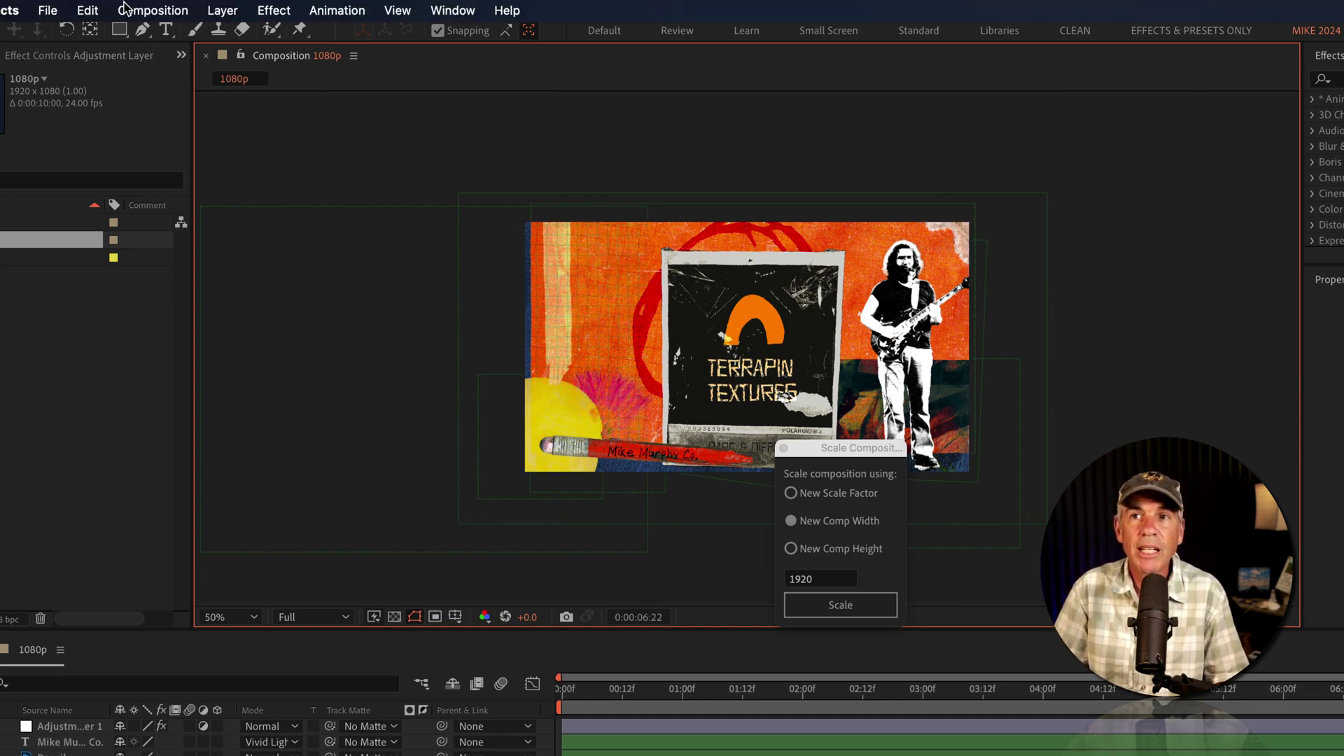
left_click(152, 10)
left_click(181, 69)
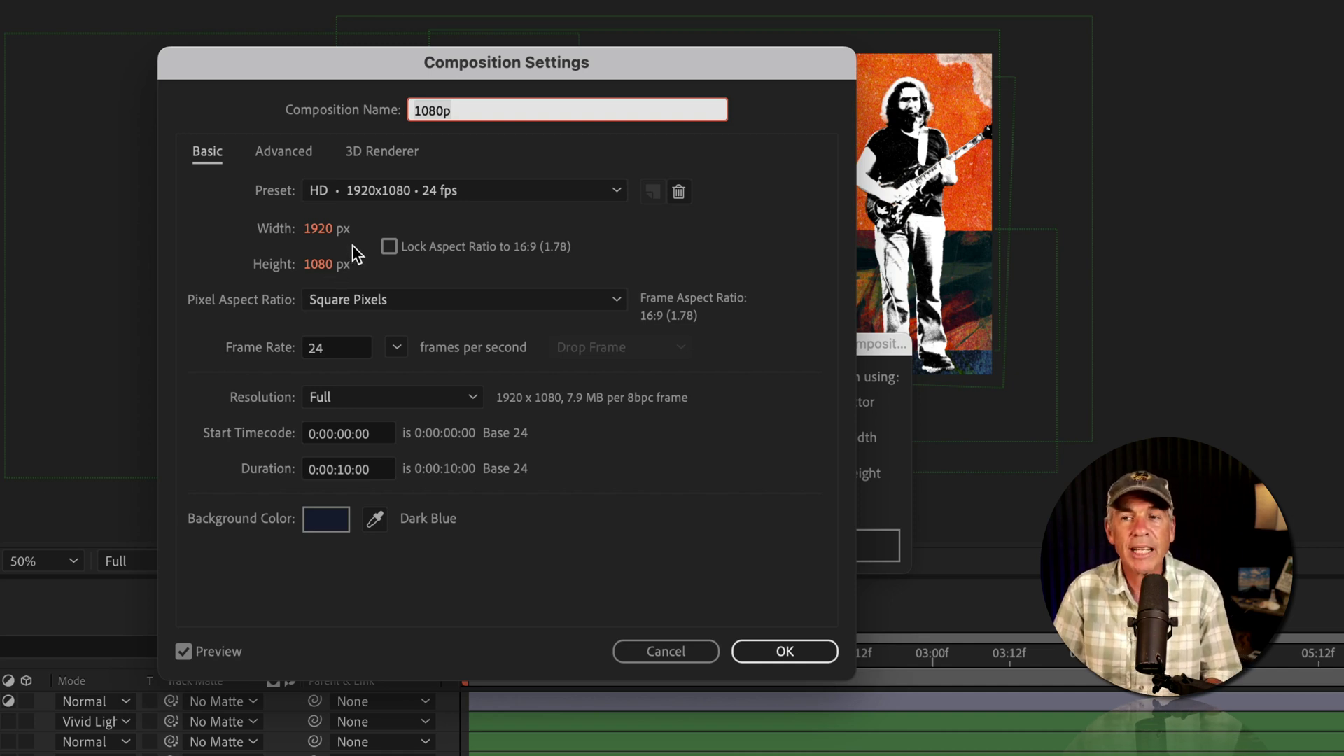
left_click(666, 653)
left_click(57, 293)
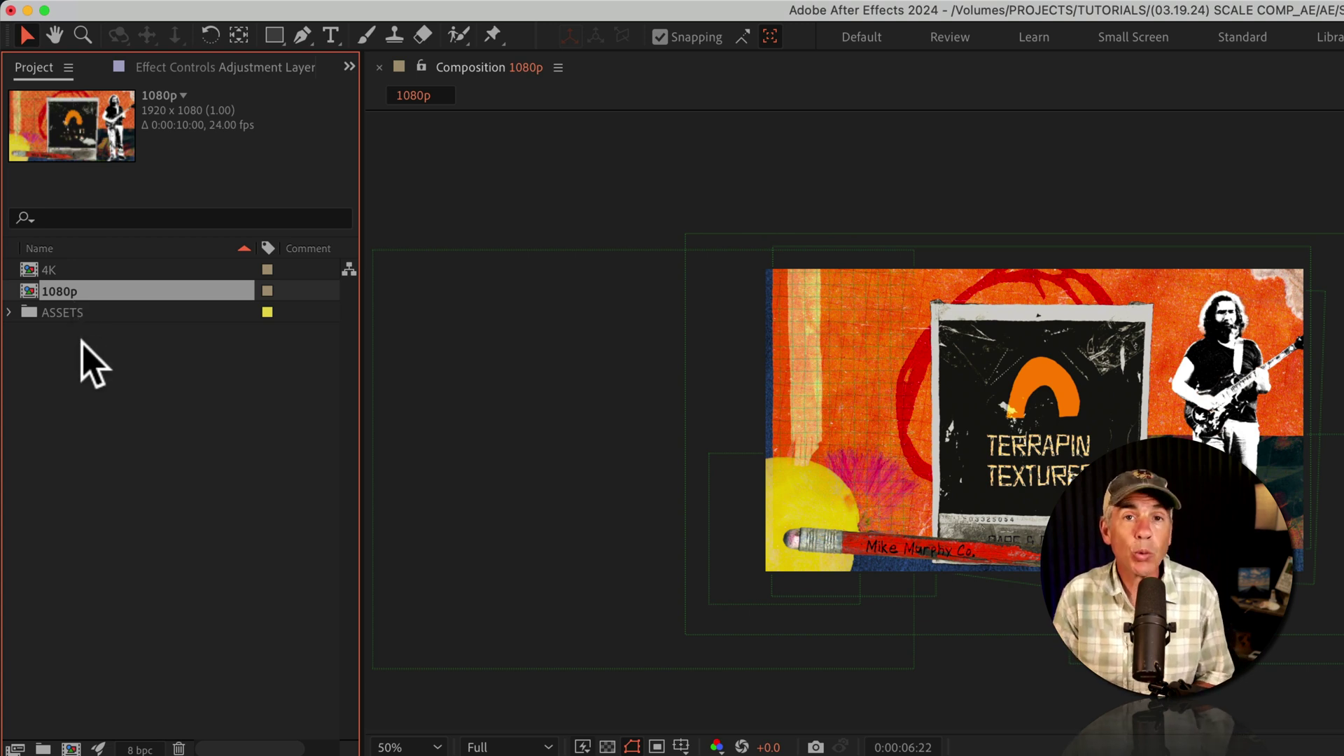
- Duplicate the 1080p composition as '720p' and open the new copy
left_click(59, 271)
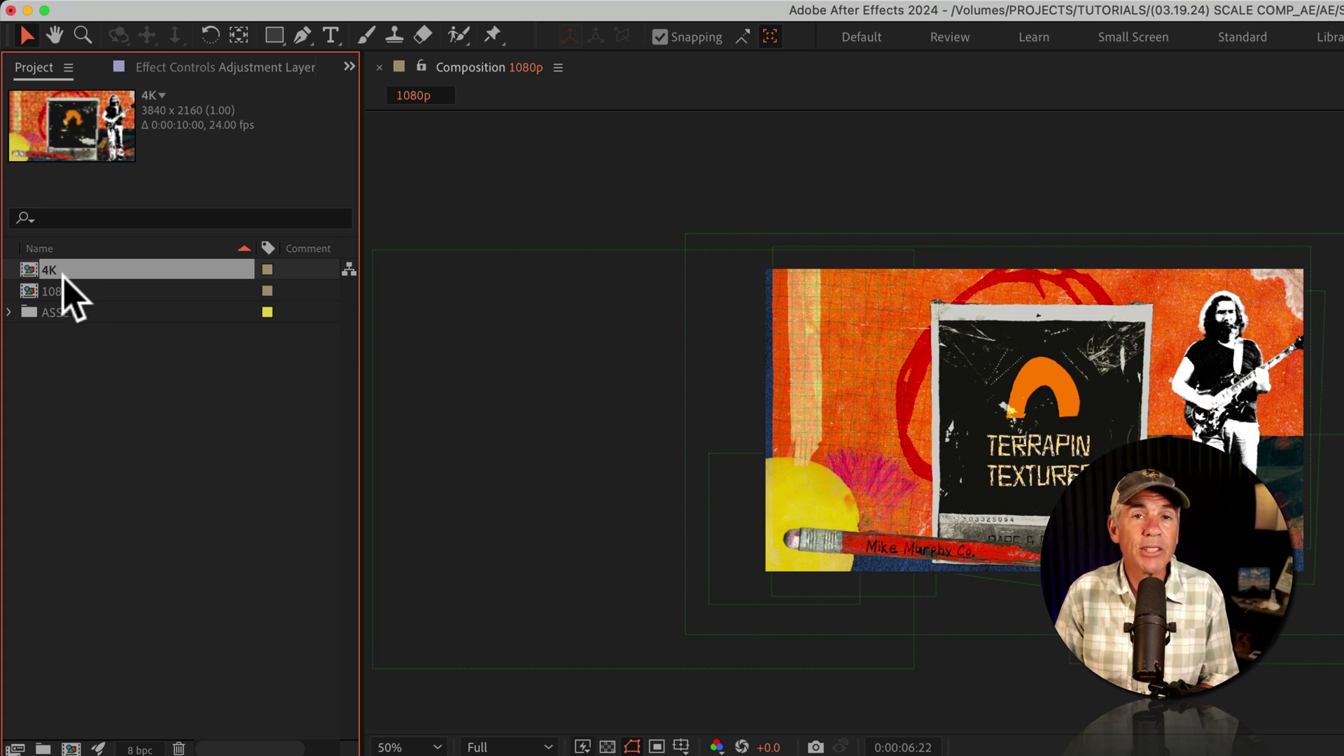
left_click(60, 293)
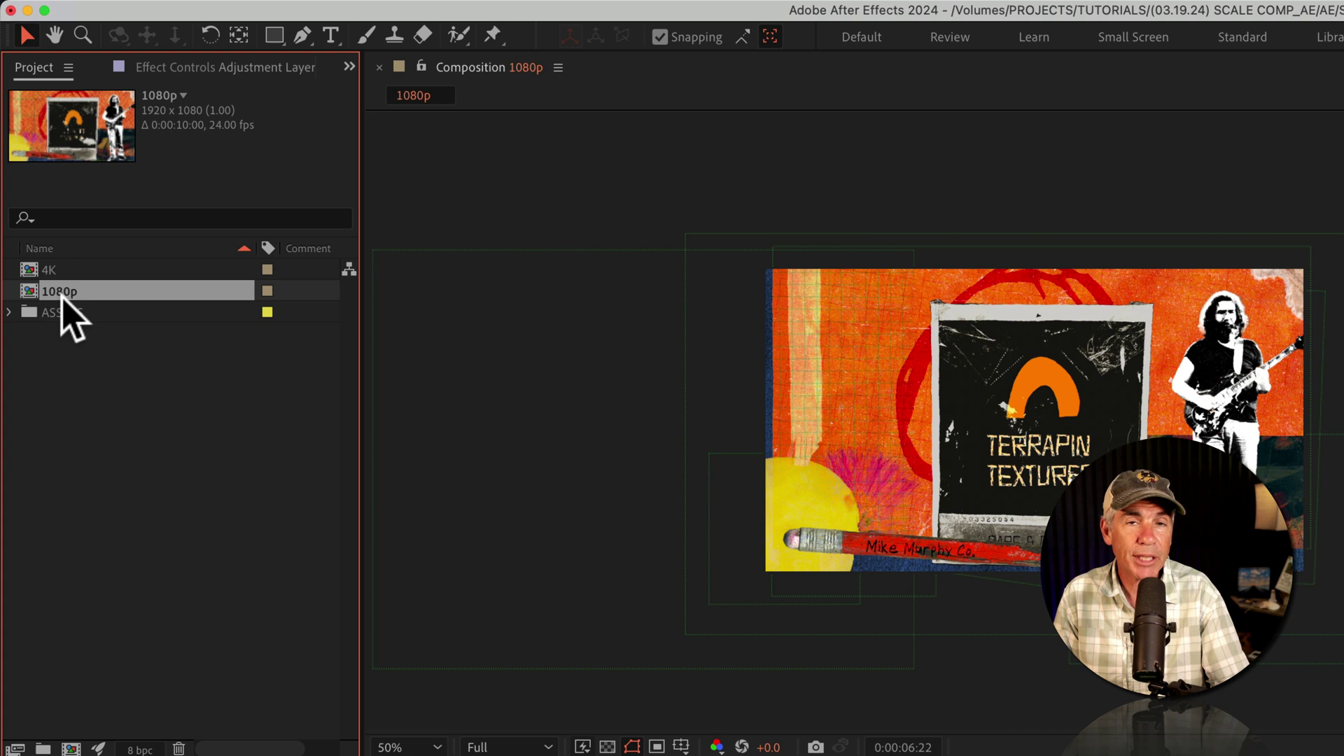
key("super")
key("super+d")
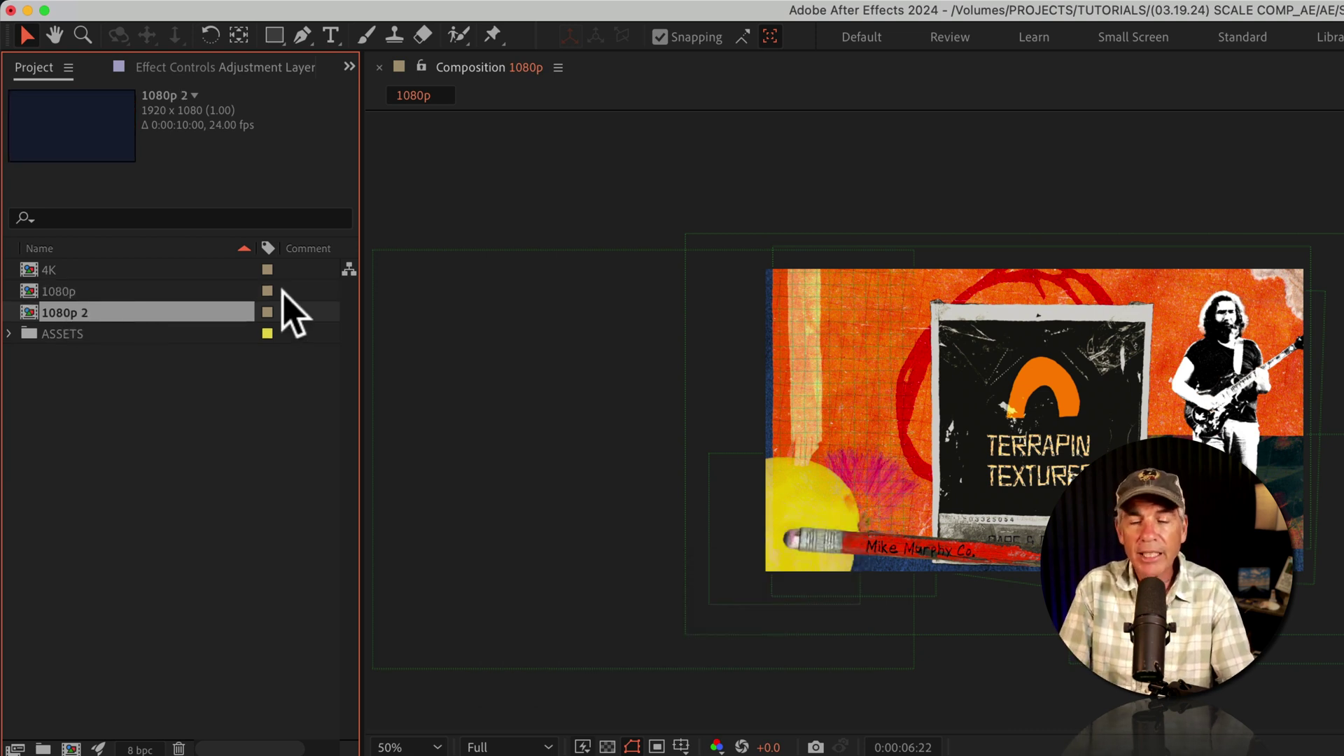
key("Return")
type("720")
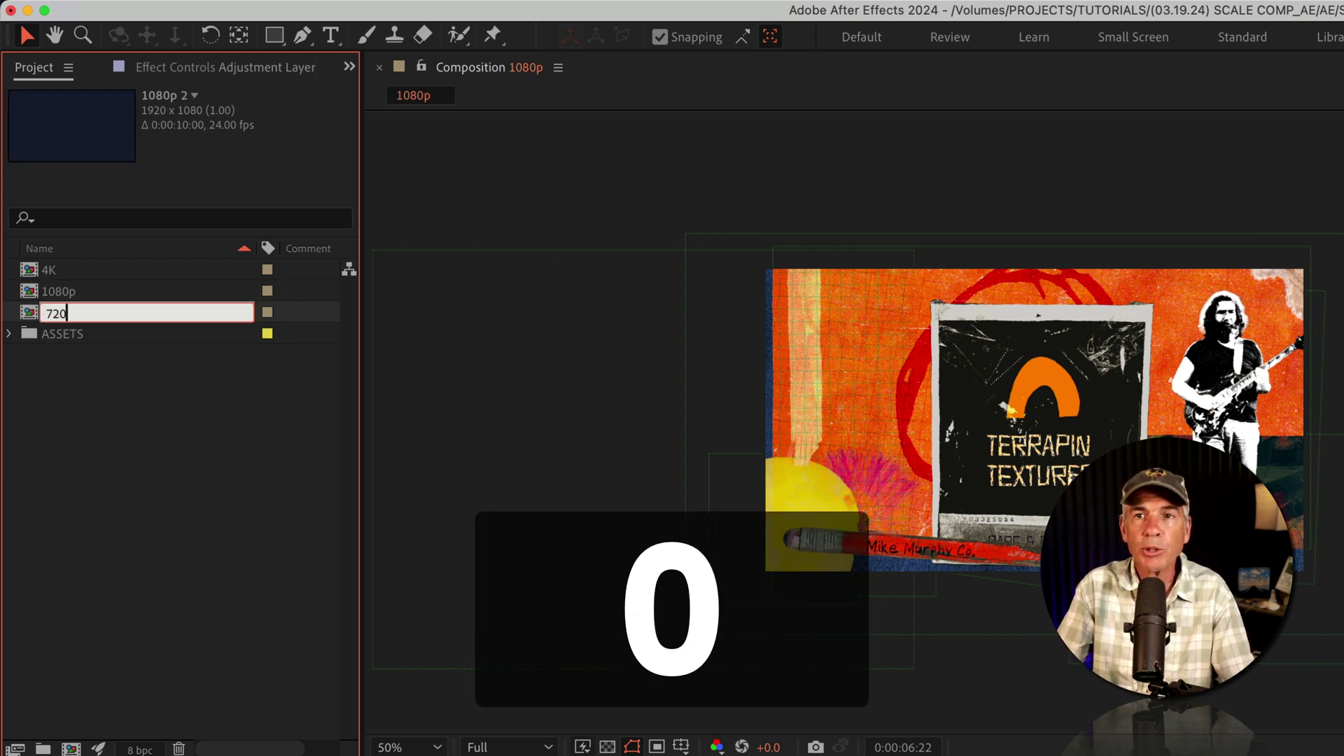
type("p")
key("Return")
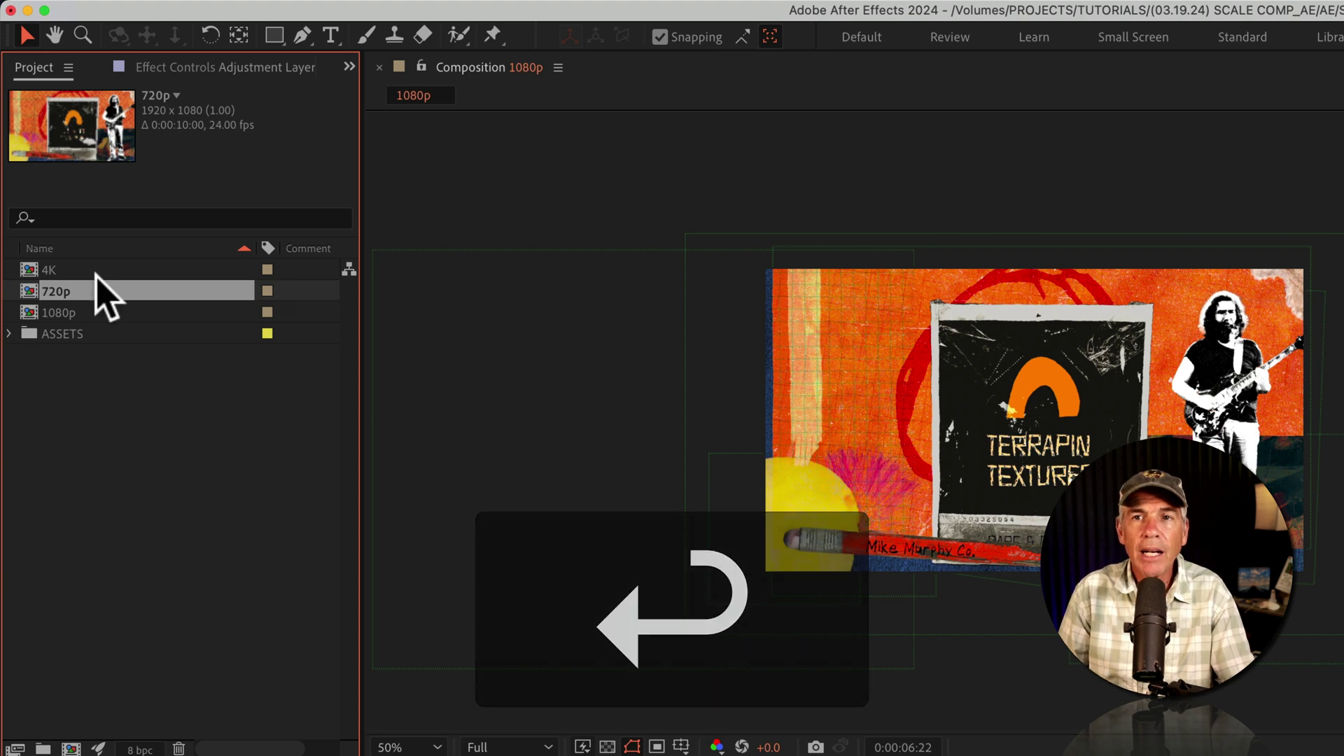
double_click(54, 284)
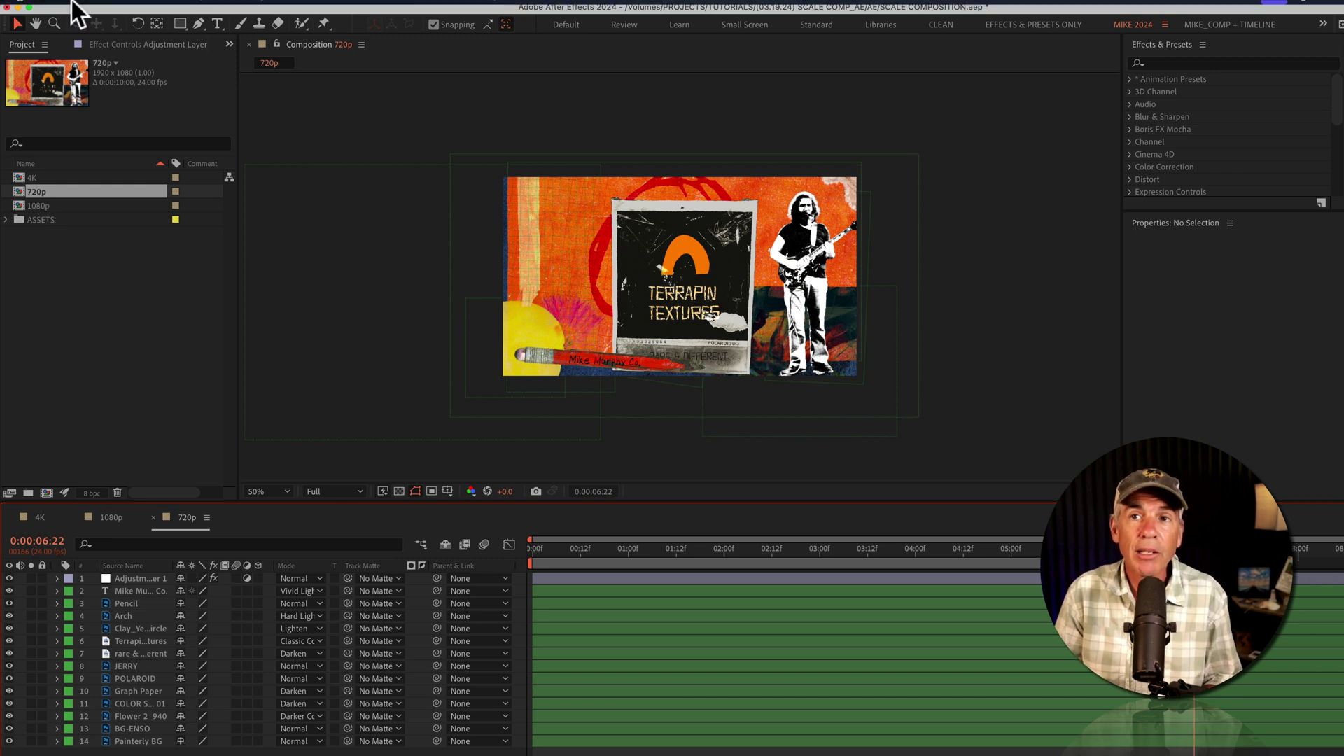
- Run Scale Composition on the 720p comp with New Comp Height 720, giving 1280×720
left_click(123, 8)
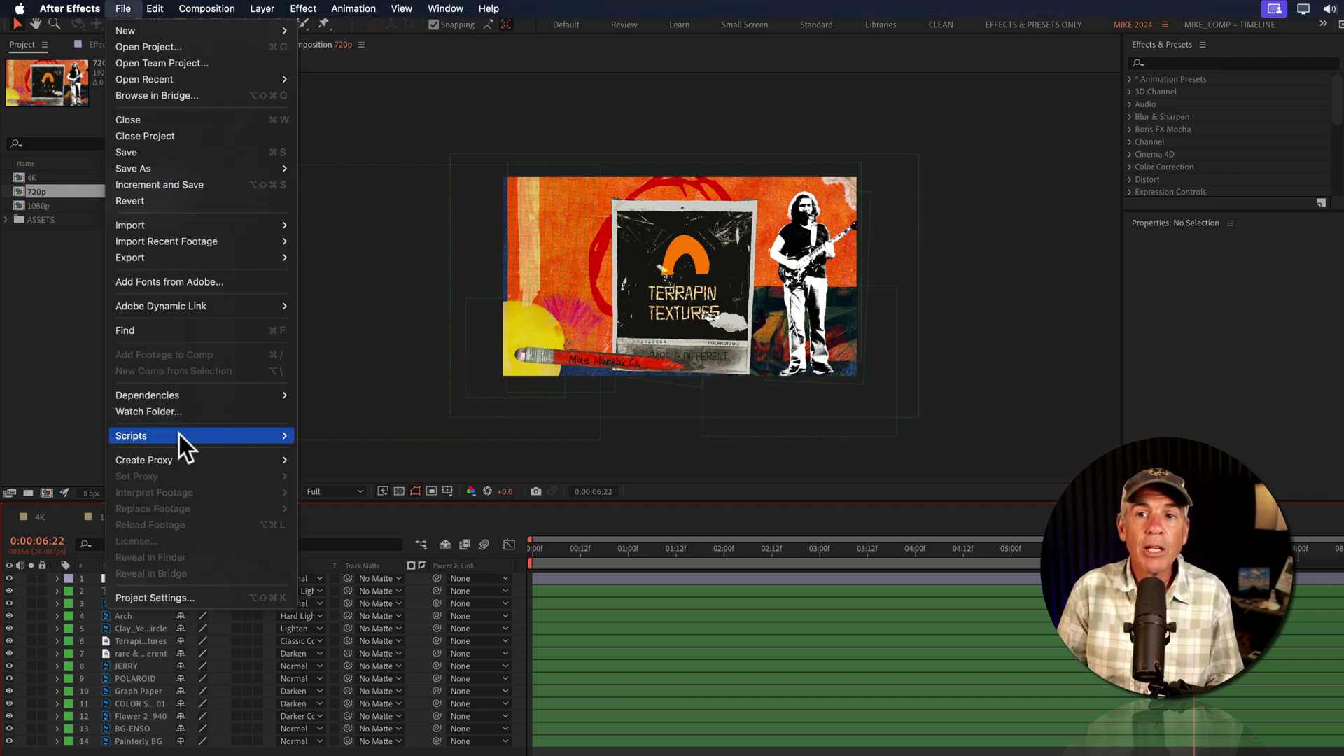
mouse_move(131, 436)
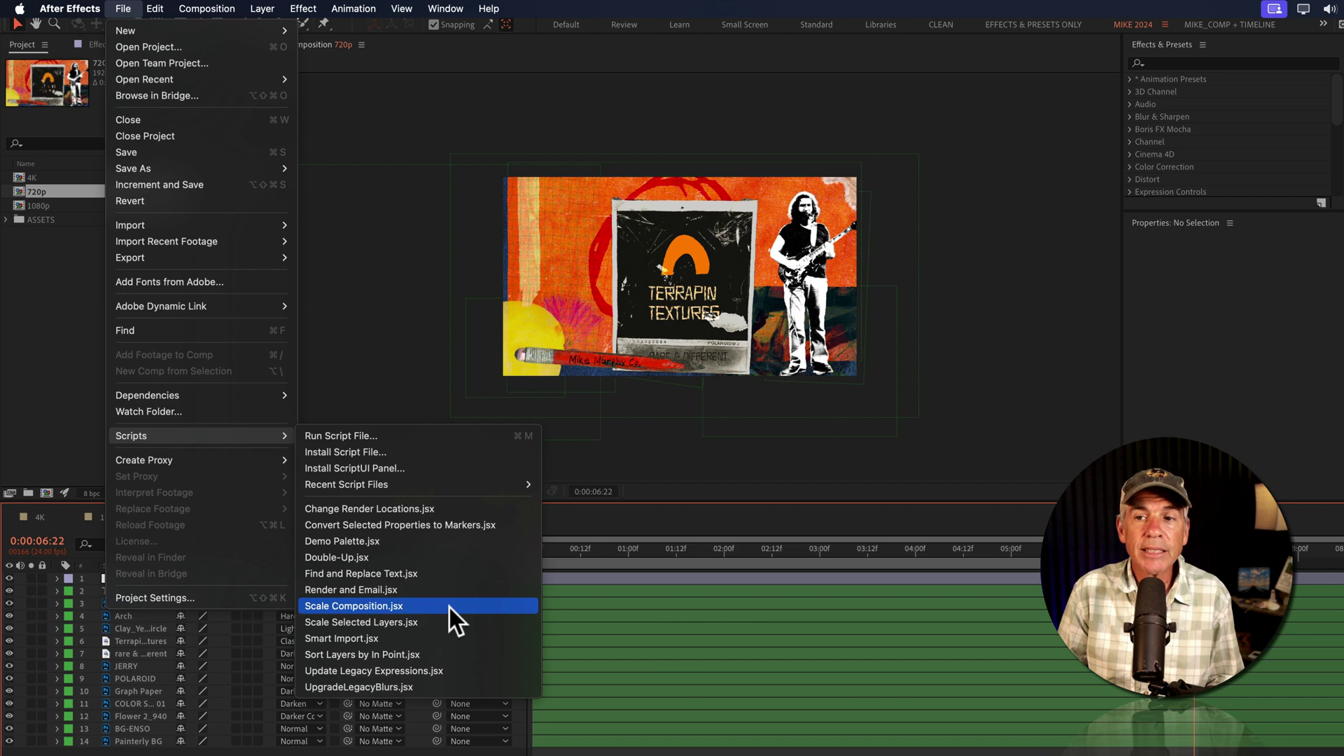
left_click(451, 608)
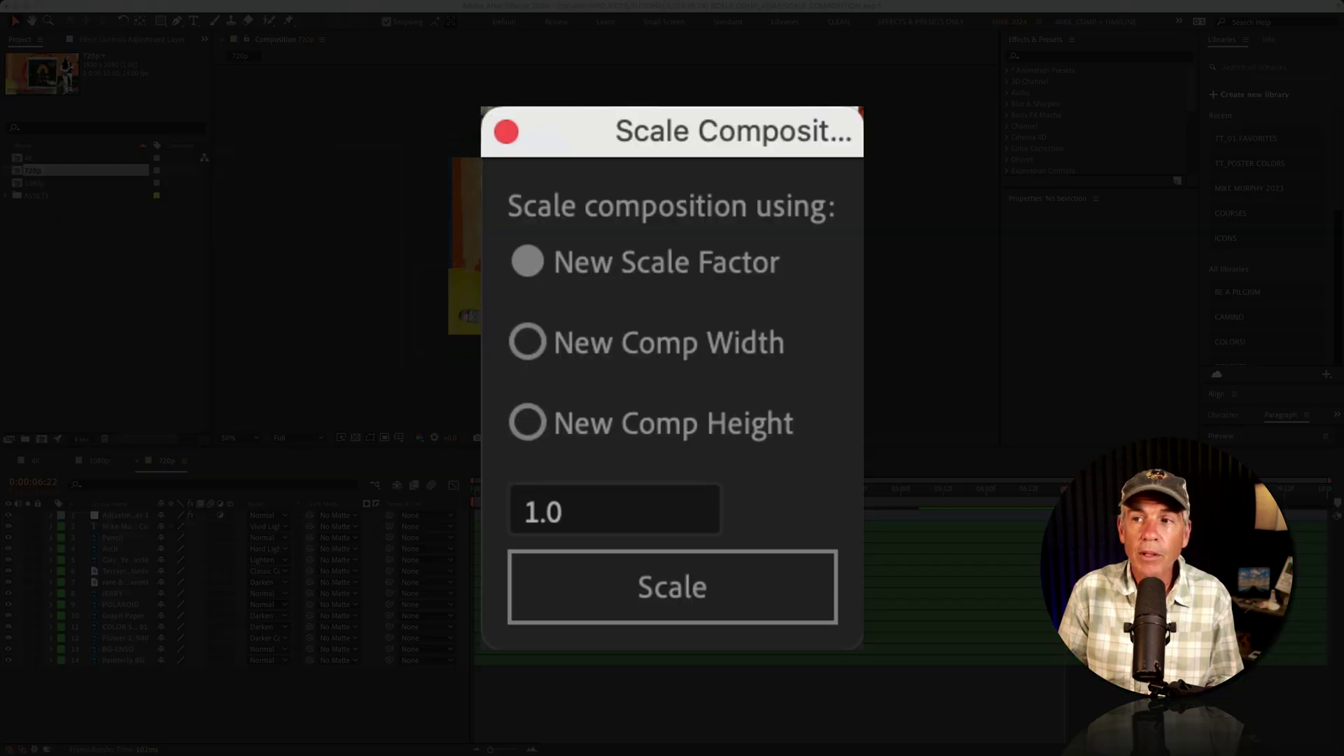
left_click(651, 344)
left_click(654, 500)
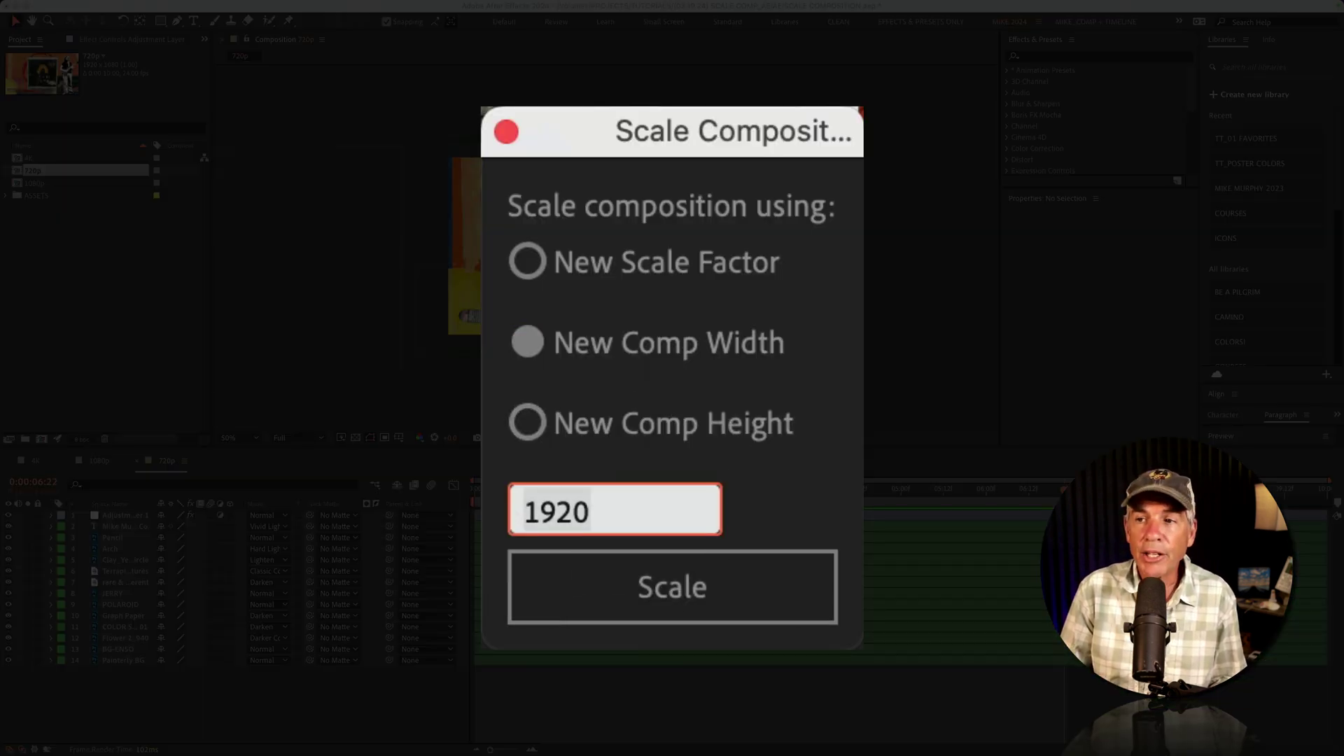
type("1280")
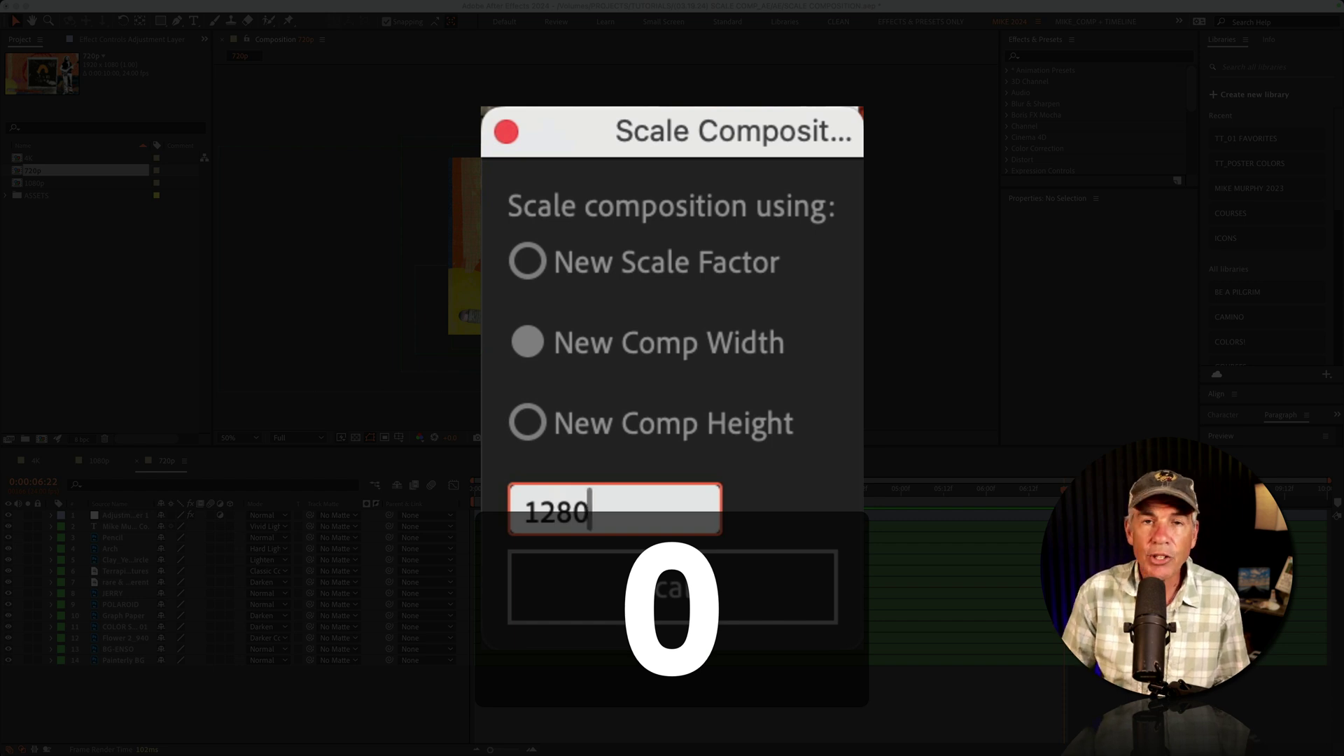
left_click(665, 433)
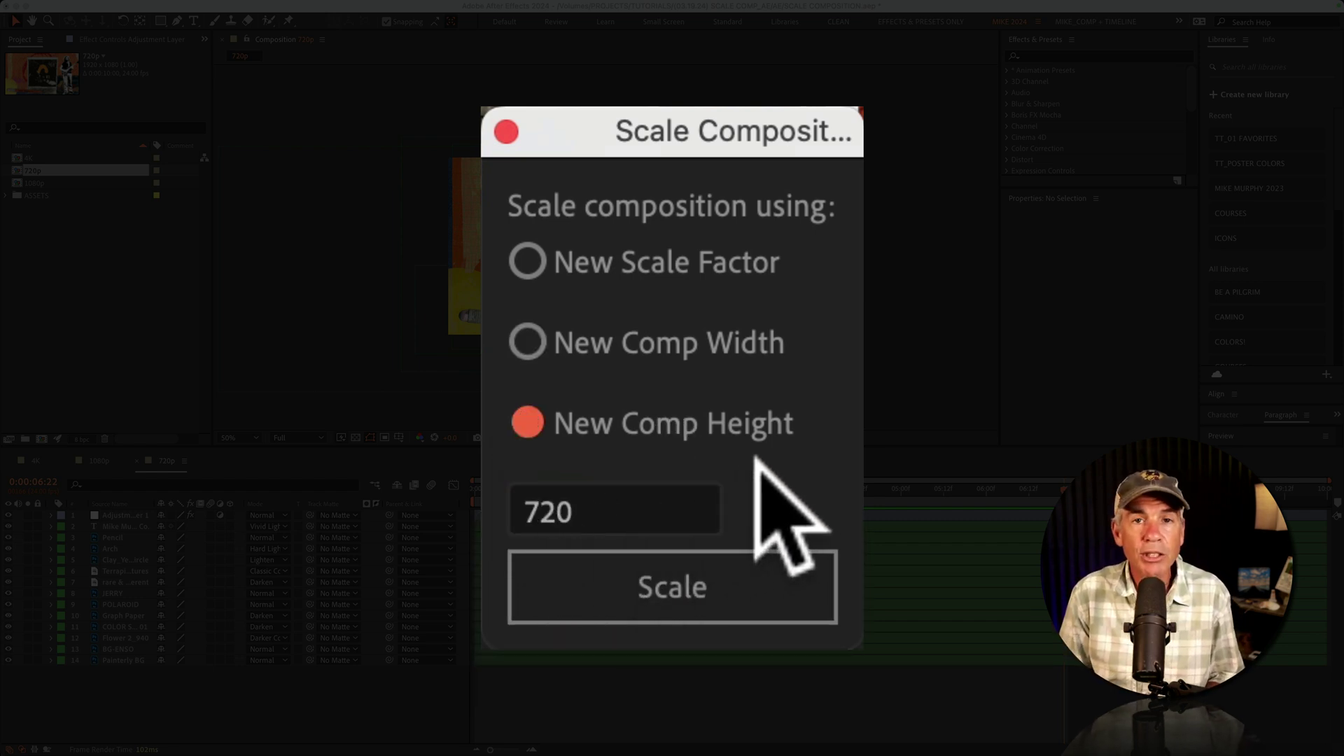
left_click(714, 587)
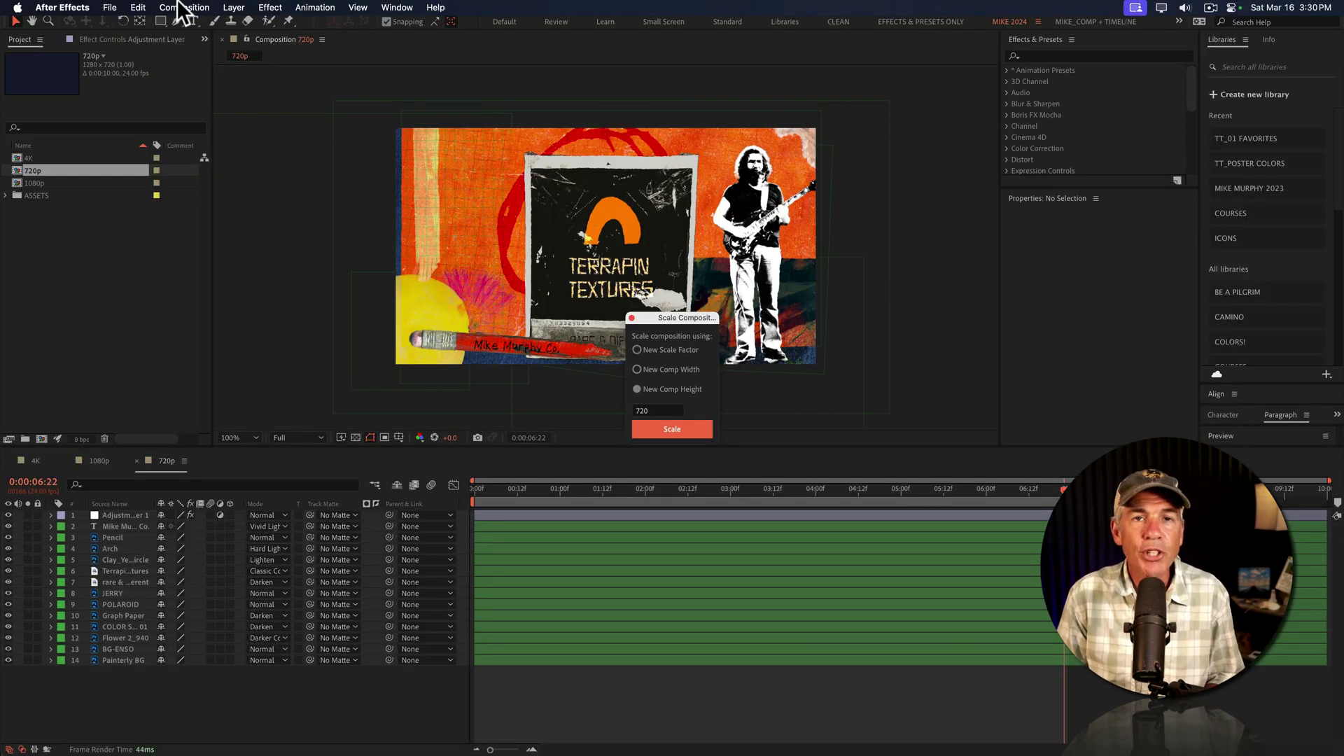
left_click(181, 9)
left_click(300, 73)
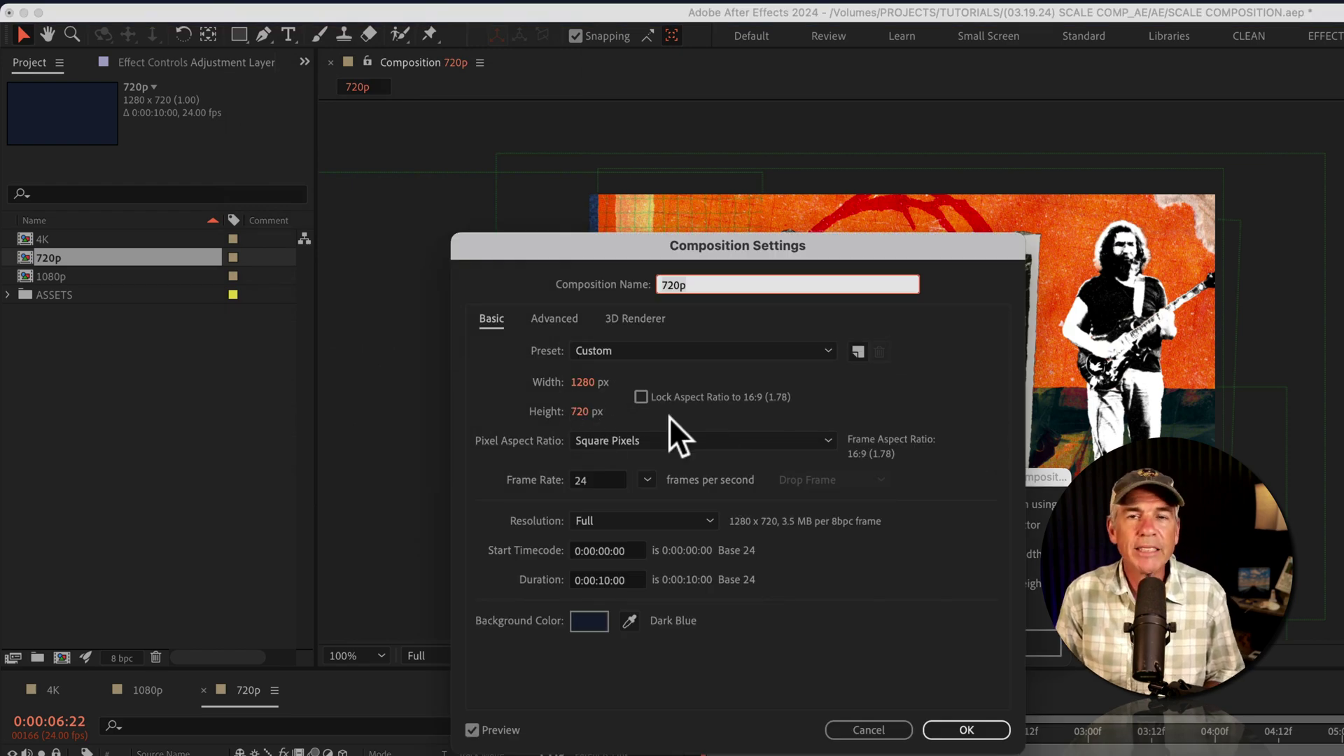
left_click(870, 731)
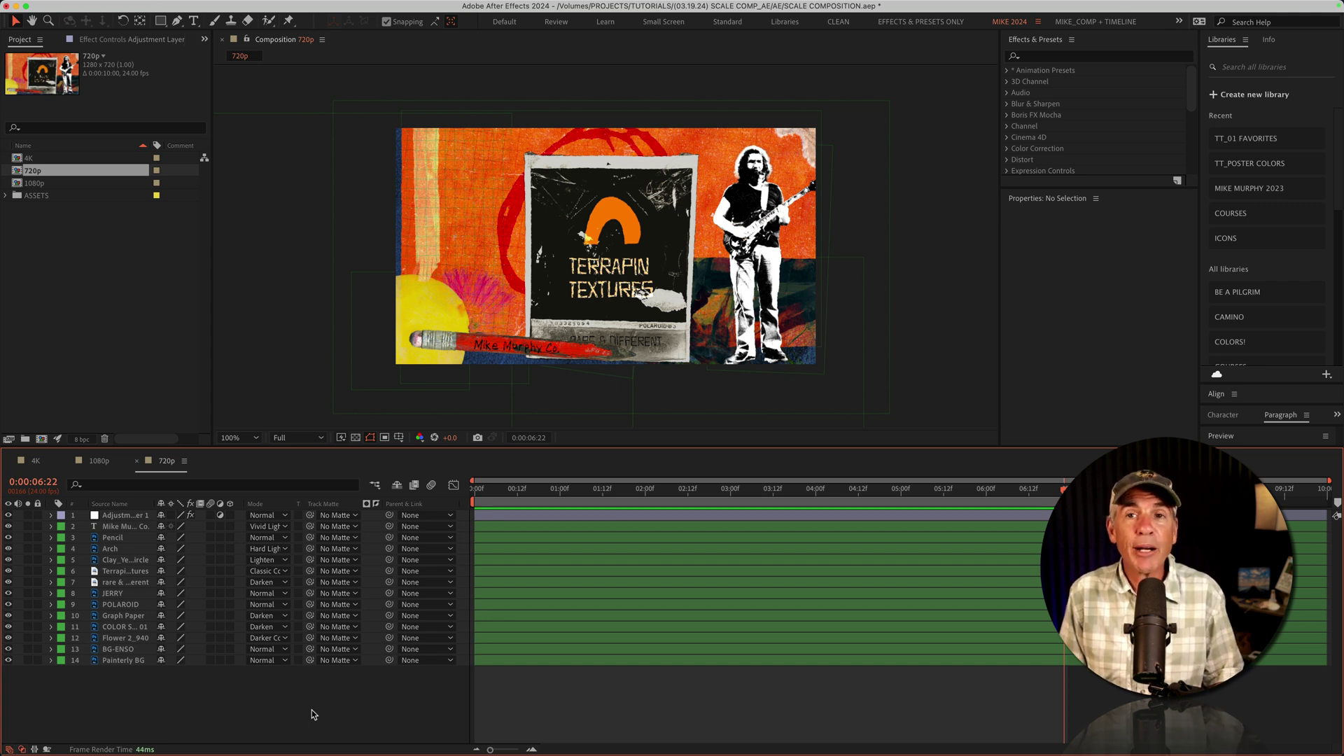
- Activate the Project panel and relaunch Scale Composition.jsx from File > Scripts
left_click(28, 171)
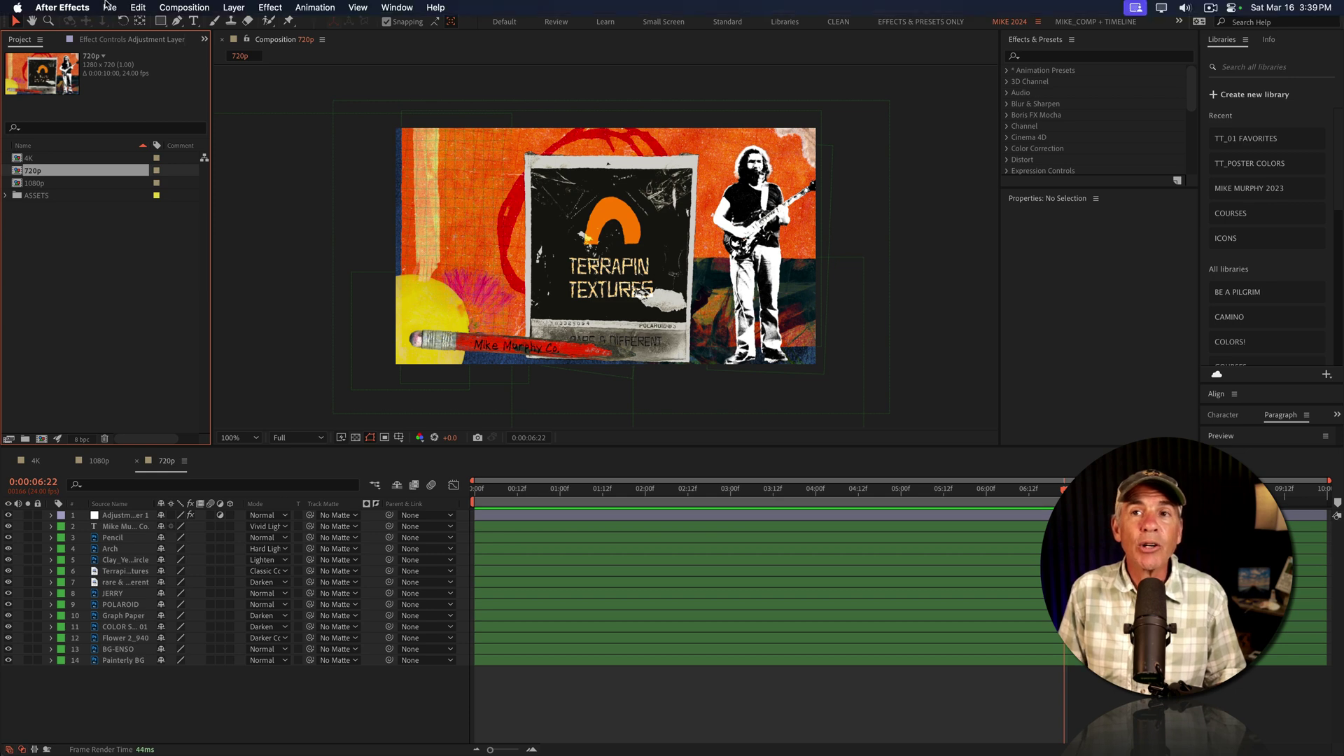
left_click(108, 7)
mouse_move(158, 388)
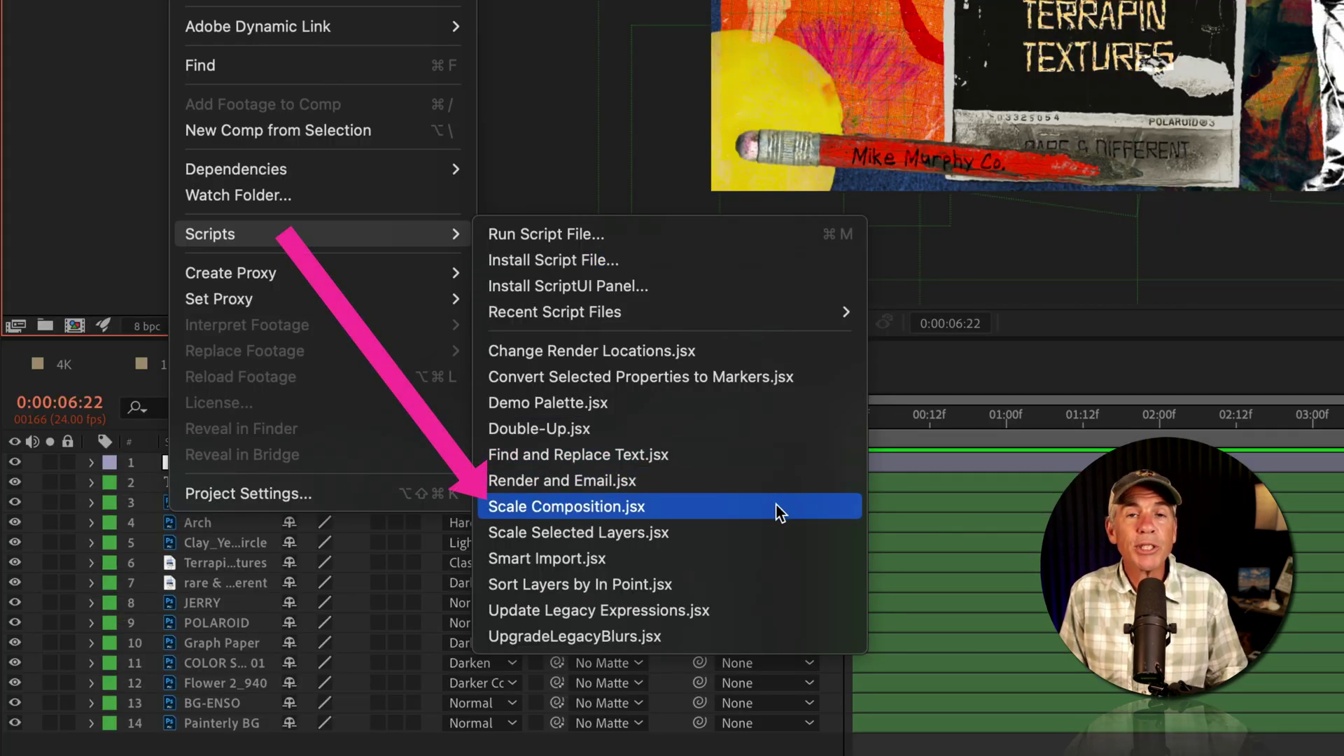
left_click(776, 504)
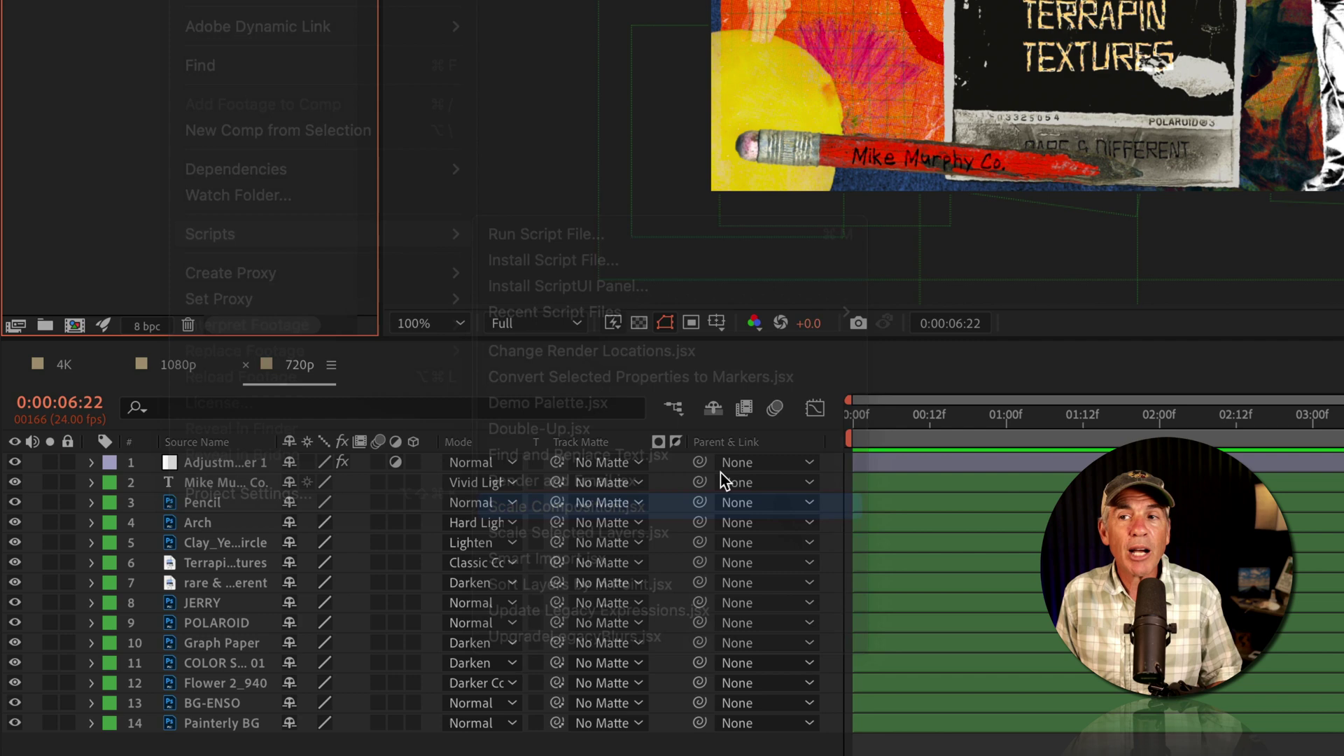